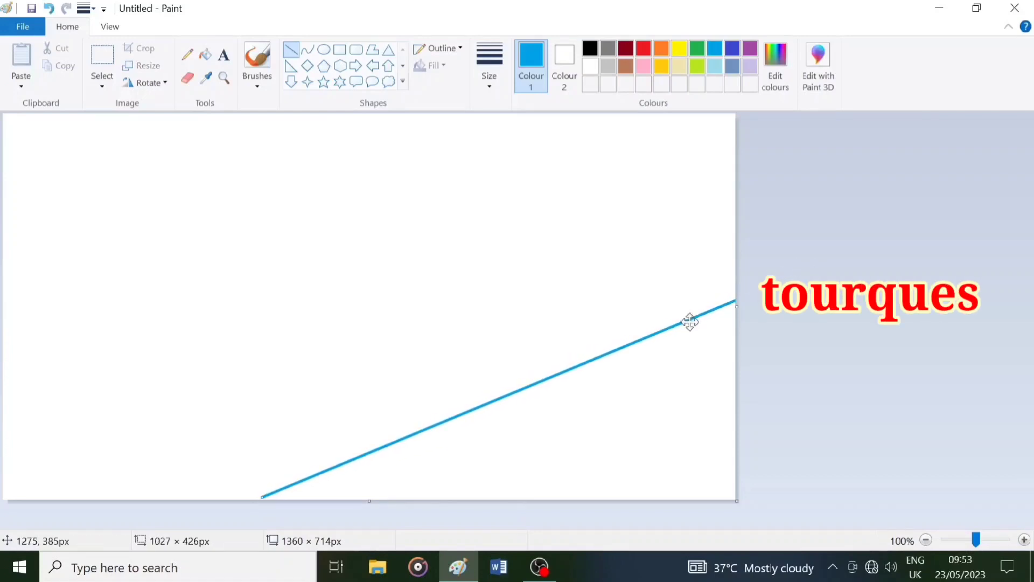
Step: Finish the turquoise diagonal line and fill the canvas area above it with turquoise
click(258, 144)
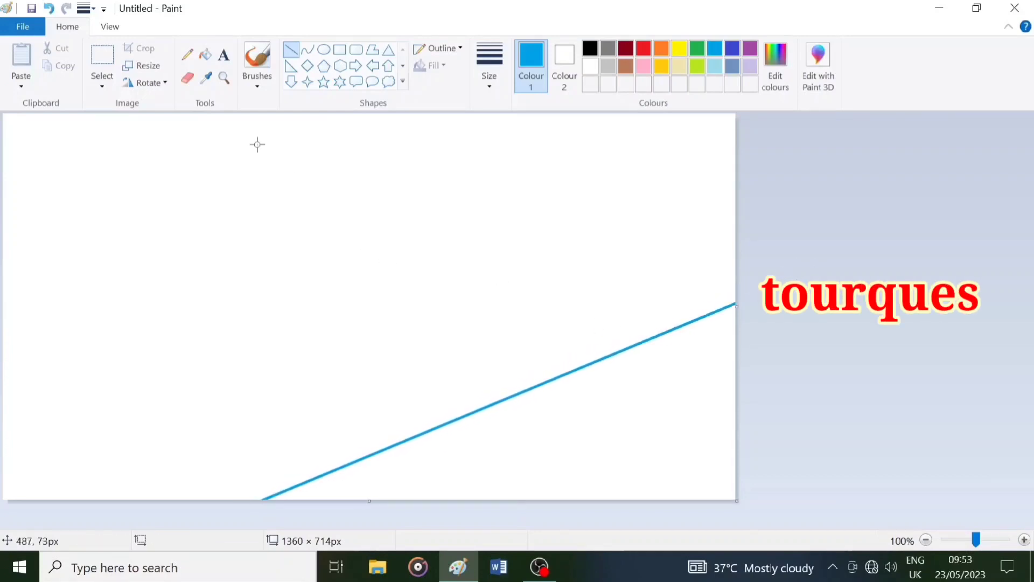
click(205, 54)
click(303, 192)
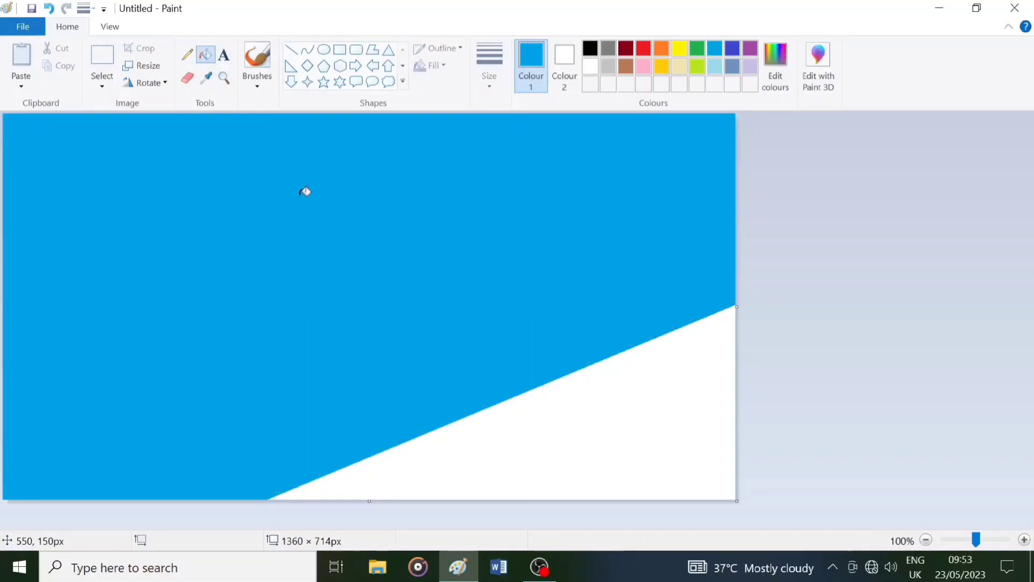
Step: Draw an indigo diagonal line from the canvas's bottom-left corner to its upper right edge and fill the area above it with indigo
click(732, 49)
click(291, 51)
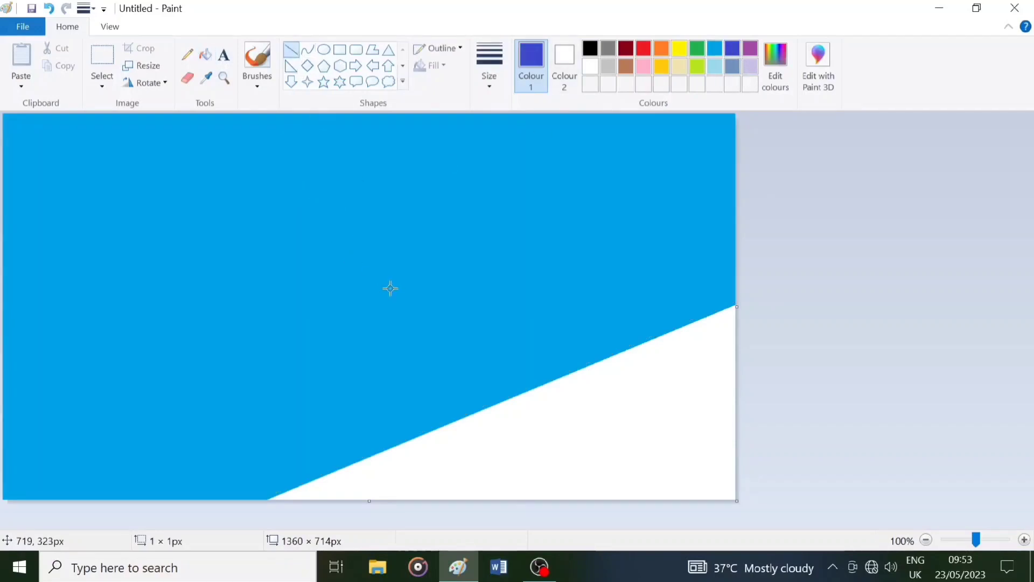
drag(390, 288, 5, 497)
drag(397, 289, 518, 235)
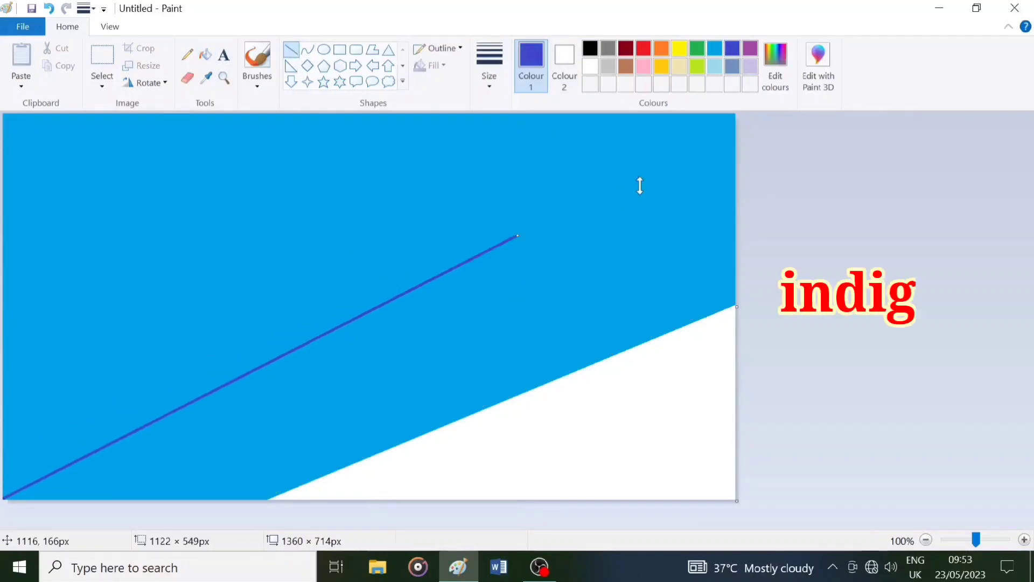
drag(639, 185, 809, 124)
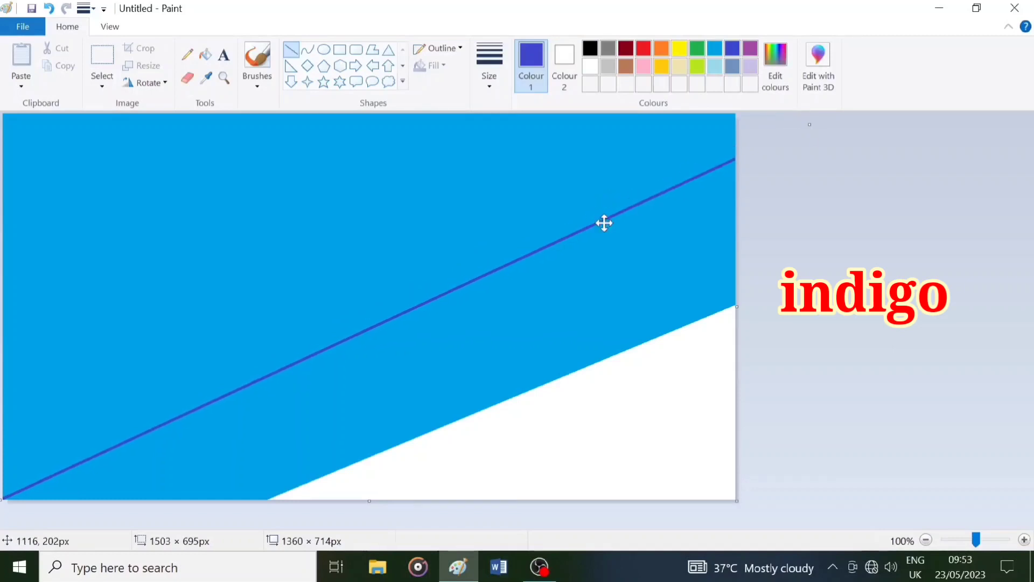
click(402, 154)
click(205, 54)
click(228, 147)
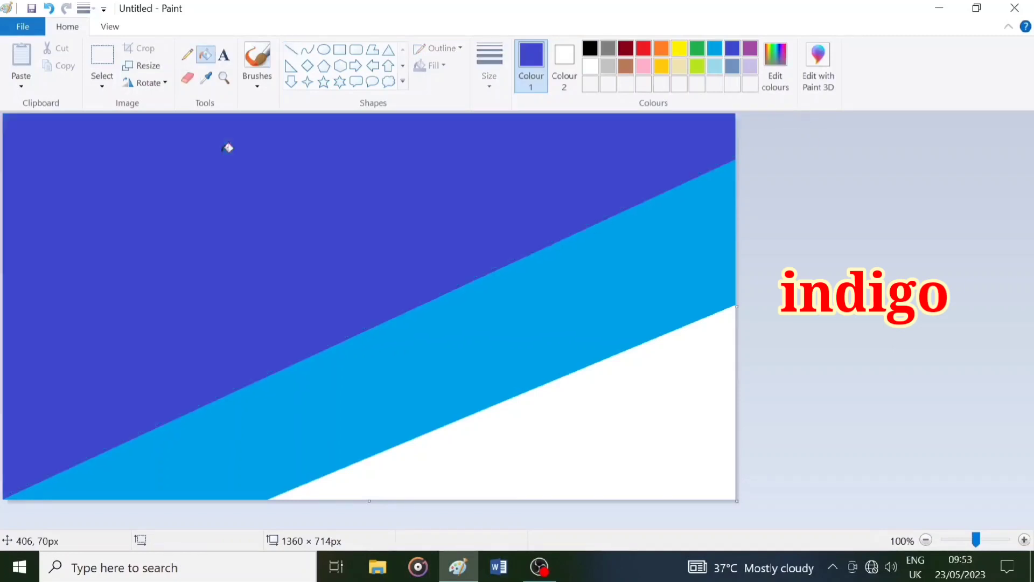
Step: Draw a black diagonal line from the canvas's left edge to its top edge and fill the upper-left corner area with black
click(597, 53)
click(291, 49)
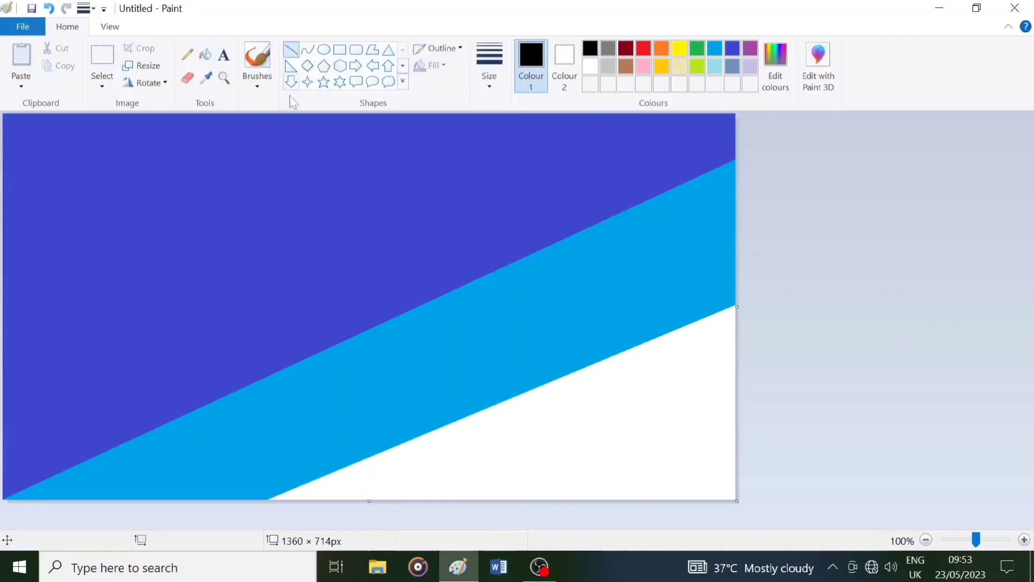
drag(278, 198, 2, 328)
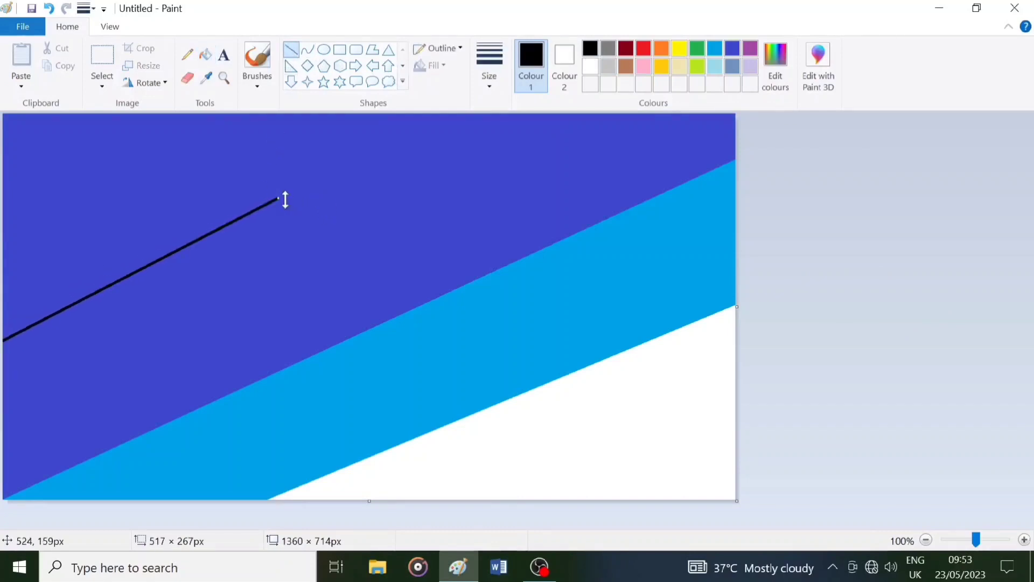
drag(279, 199, 526, 98)
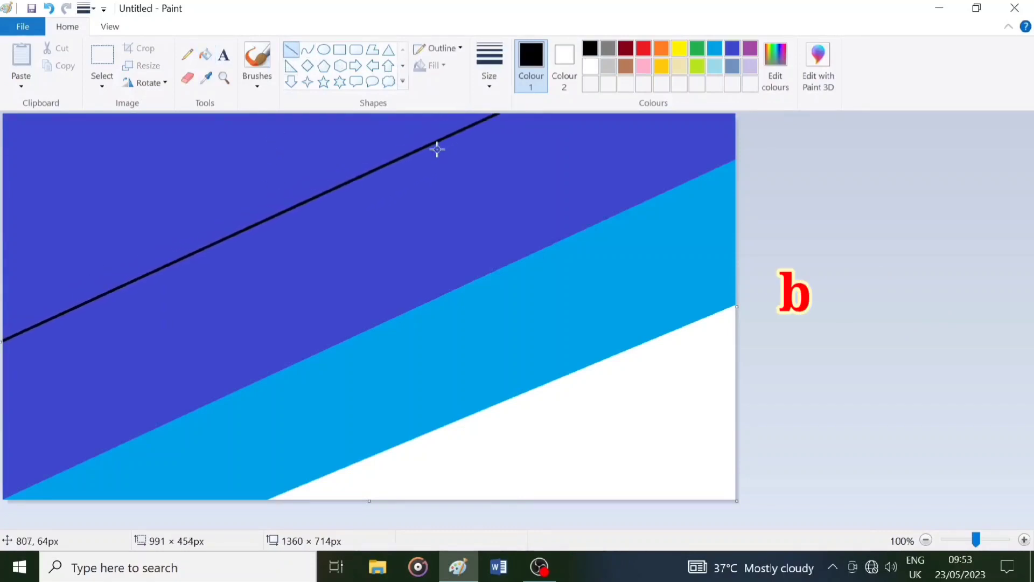
drag(417, 157, 403, 186)
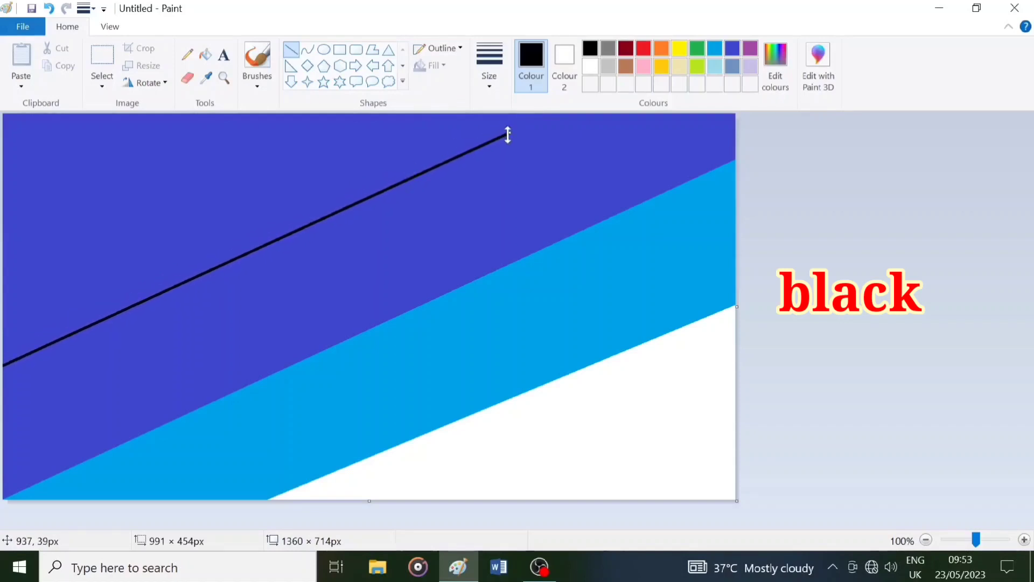
drag(507, 131, 575, 106)
click(543, 208)
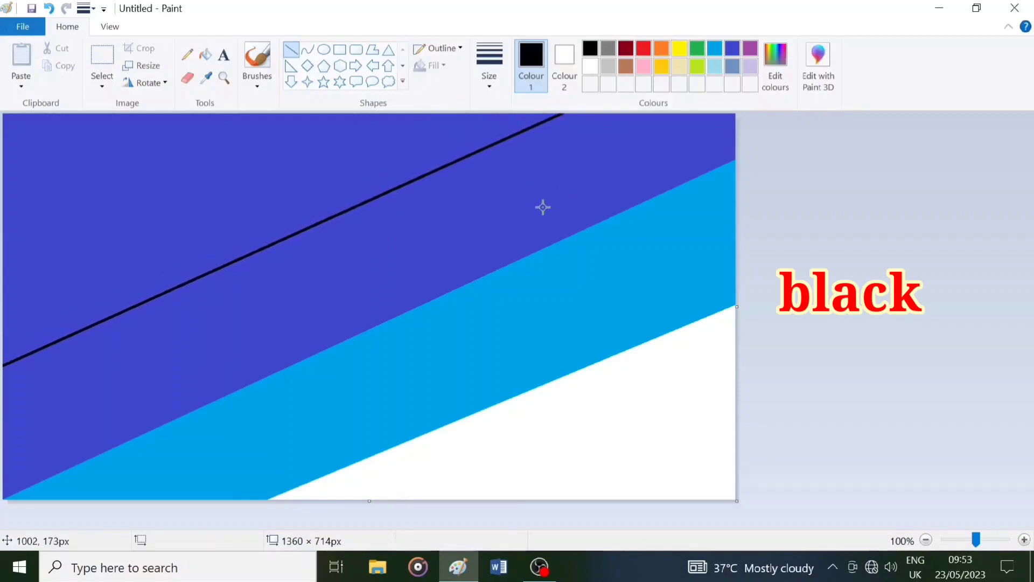
click(205, 54)
click(202, 152)
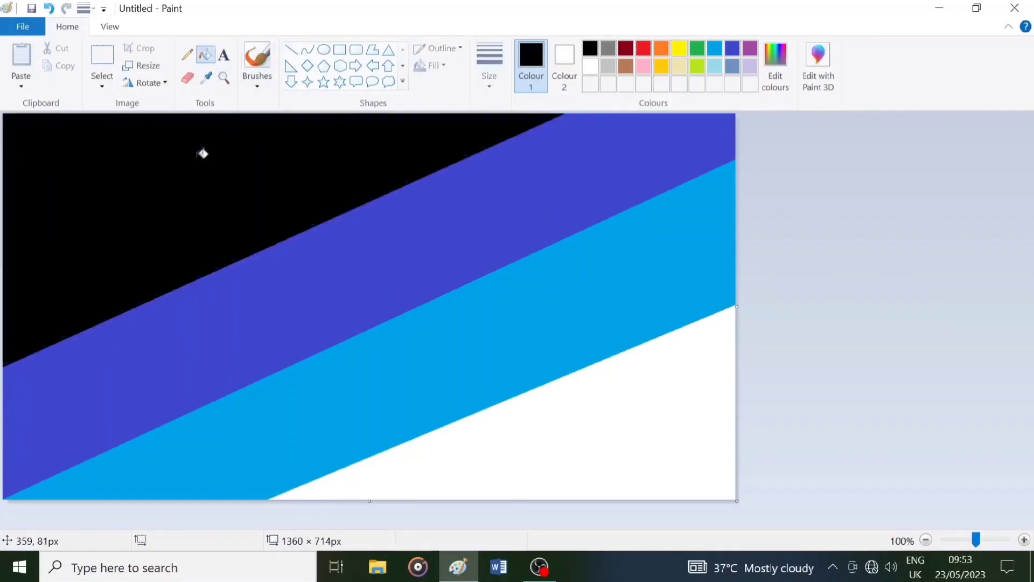
Step: Resize the image to 1 pixel wide with the aspect ratio unlocked, keeping the 714-pixel height
click(156, 68)
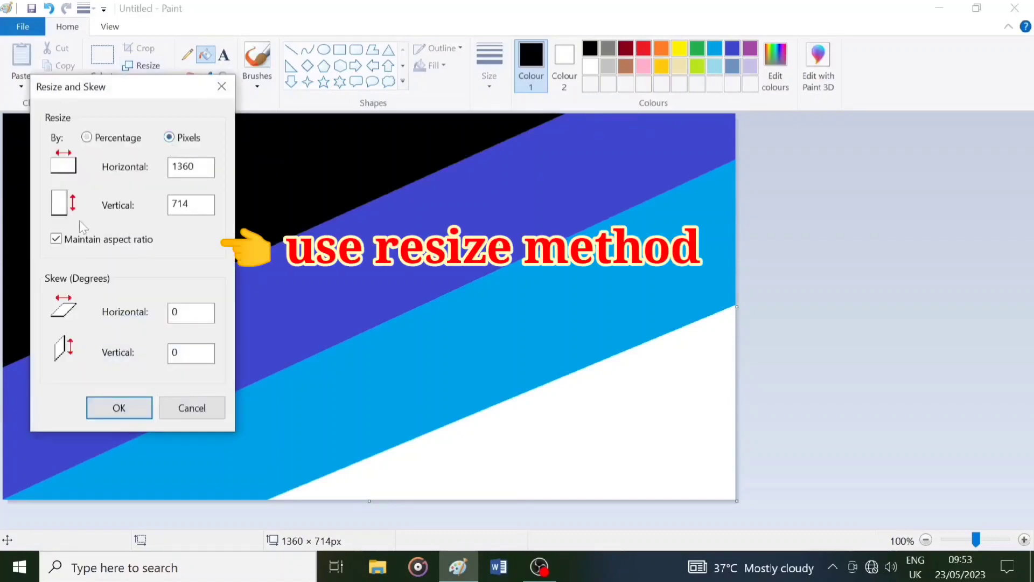
drag(198, 166, 153, 165)
text(1)
key(Return)
Step: Resize the image to 1360 pixels wide and 714 pixels high with the aspect ratio unlocked, stretching the colours into a gradient
click(150, 64)
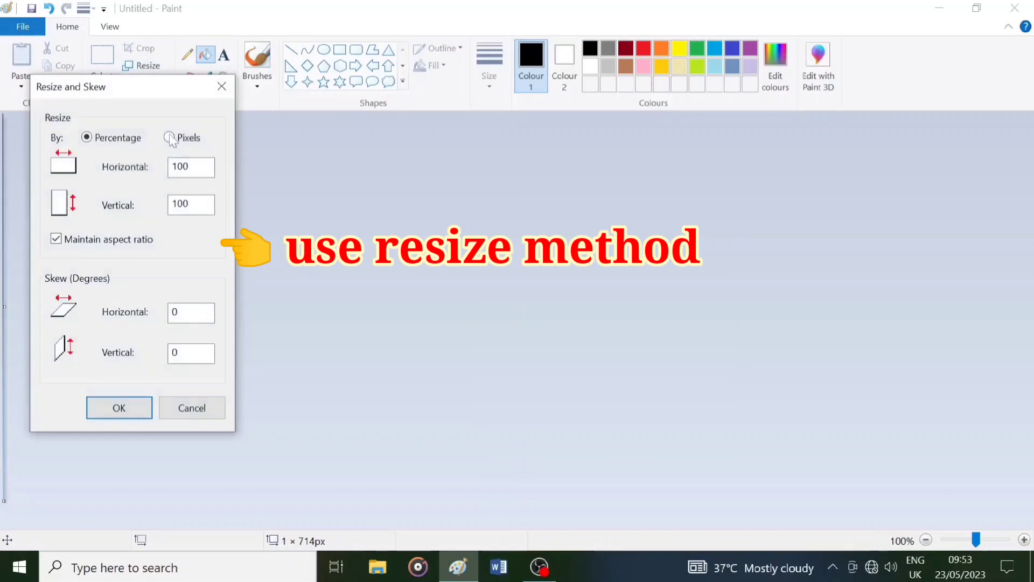
click(101, 240)
text(360)
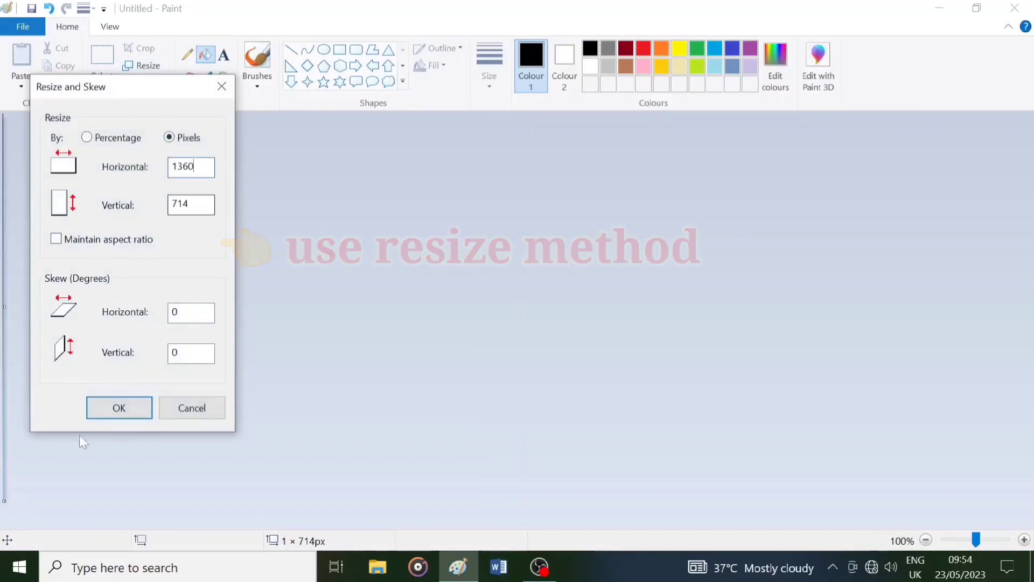
click(118, 407)
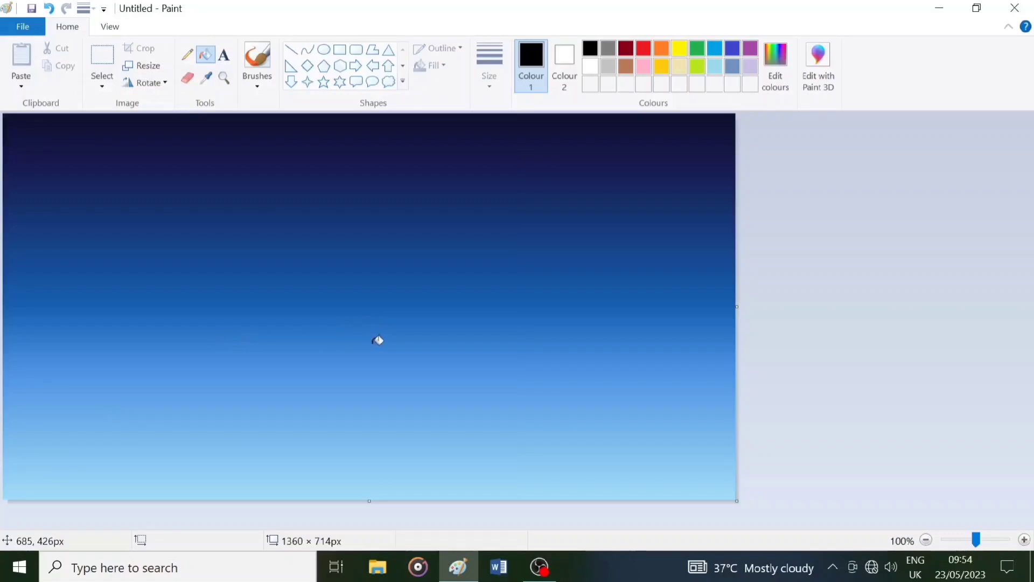
Step: Select the whole image and compress it from the bottom to about 496 pixels high
click(102, 81)
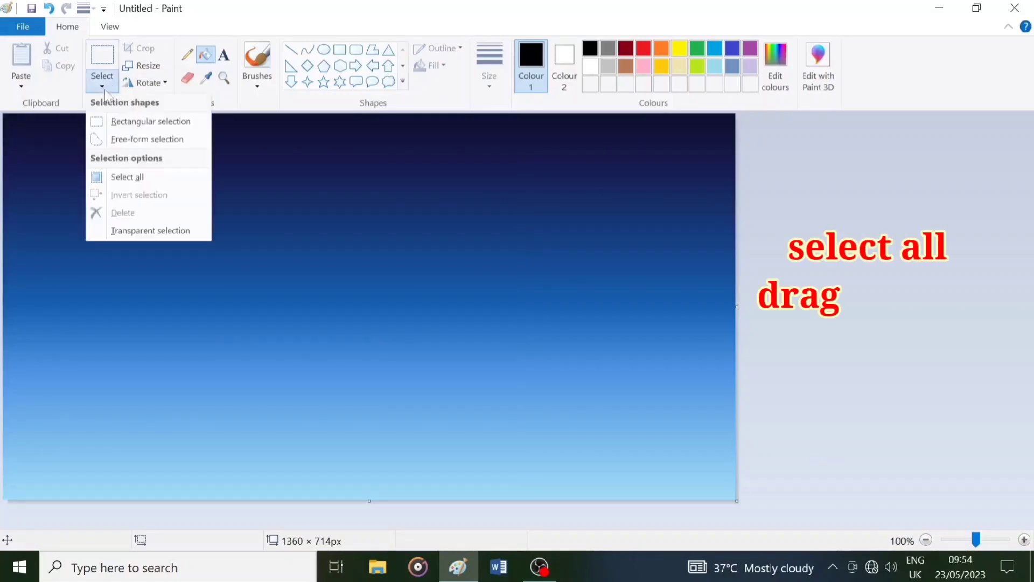
click(123, 177)
drag(370, 499, 372, 386)
Step: Copy the compressed gradient, paste it, and flip the pasted copy vertically
right_click(361, 296)
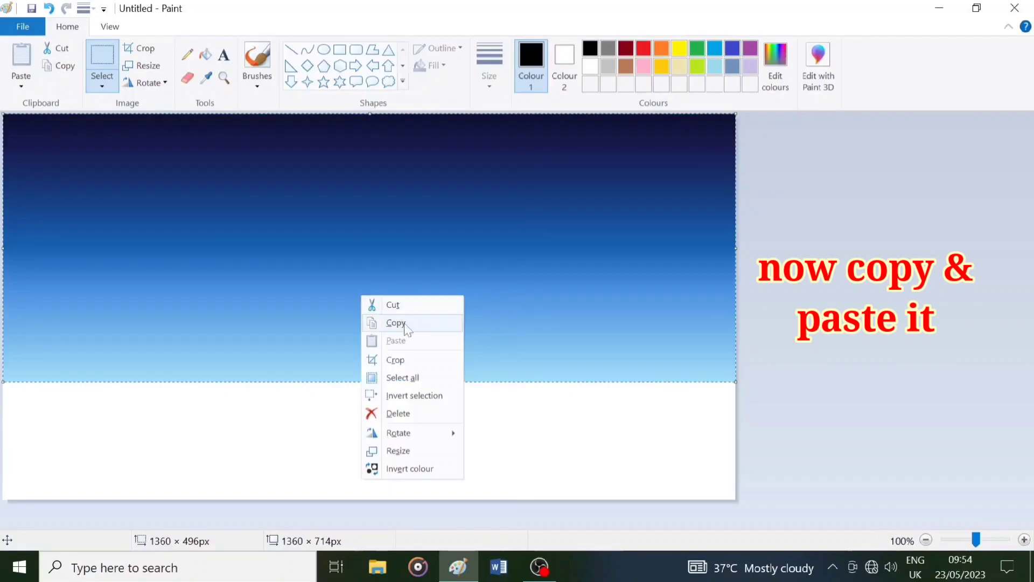
click(399, 323)
right_click(363, 279)
right_click(350, 286)
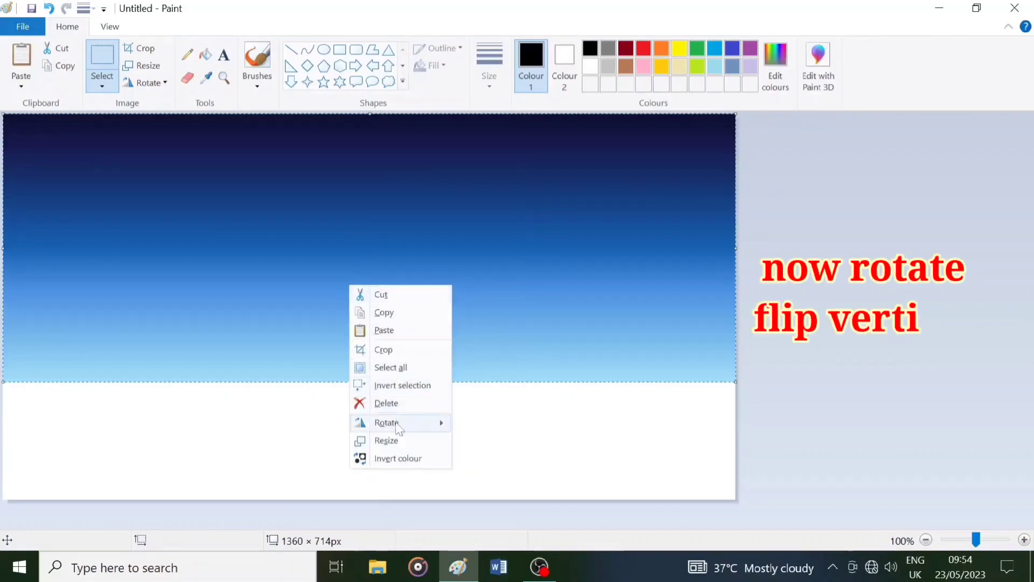
click(493, 475)
Step: Compress the flipped gradient to about 314 pixels high and place it directly below the original gradient
drag(399, 298, 392, 398)
drag(369, 472, 374, 375)
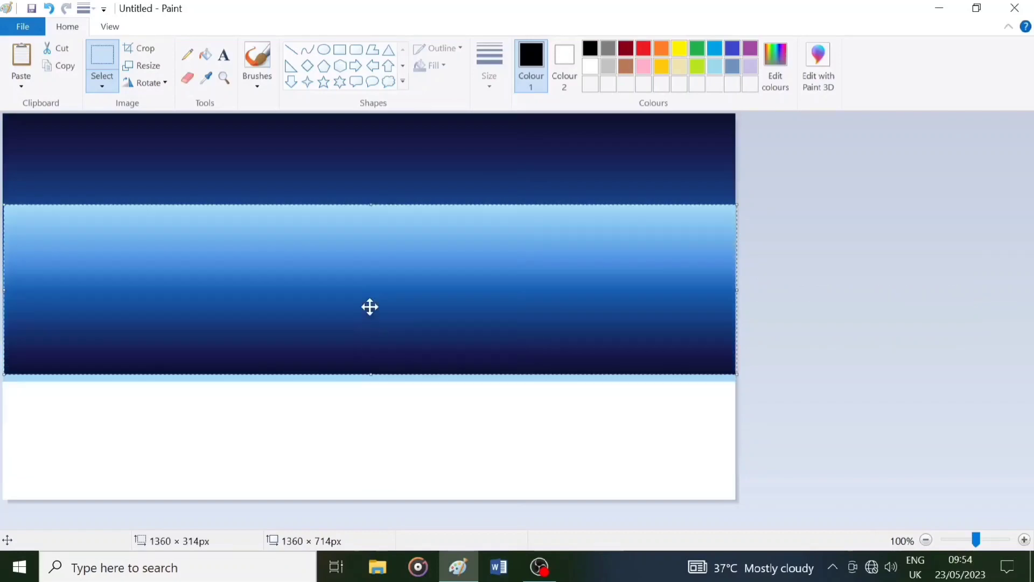
drag(370, 307, 370, 484)
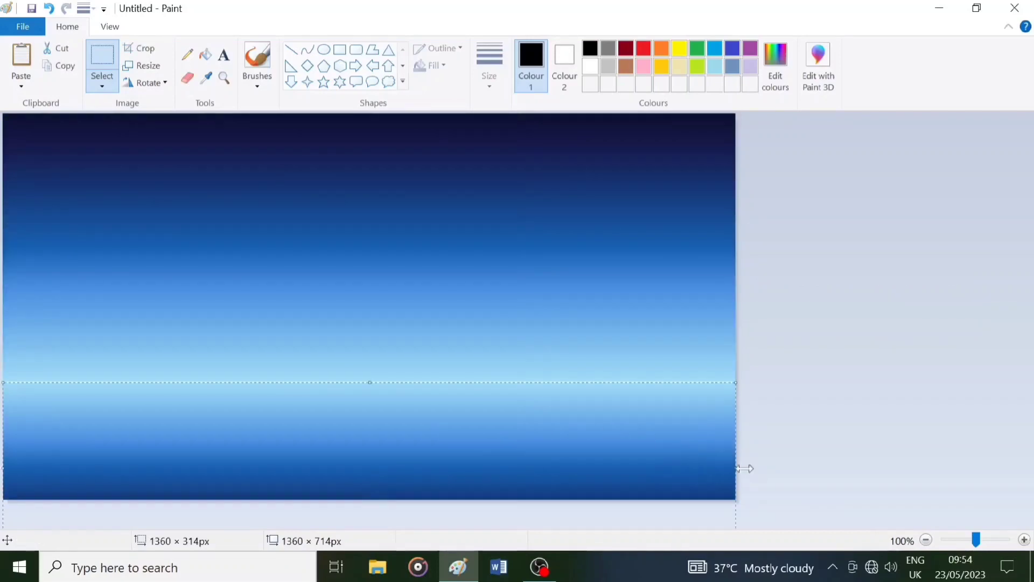
Step: Resize the flipped gradient to about 1448 by 237 pixels, align it over the canvas's blank lower part, and deselect it
drag(736, 467, 782, 464)
drag(558, 459, 549, 375)
drag(384, 467, 386, 452)
drag(385, 404, 385, 431)
mouse_move(371, 479)
mouse_down()
mouse_move(372, 430)
mouse_move(380, 480)
mouse_move(380, 463)
mouse_move(371, 496)
mouse_up()
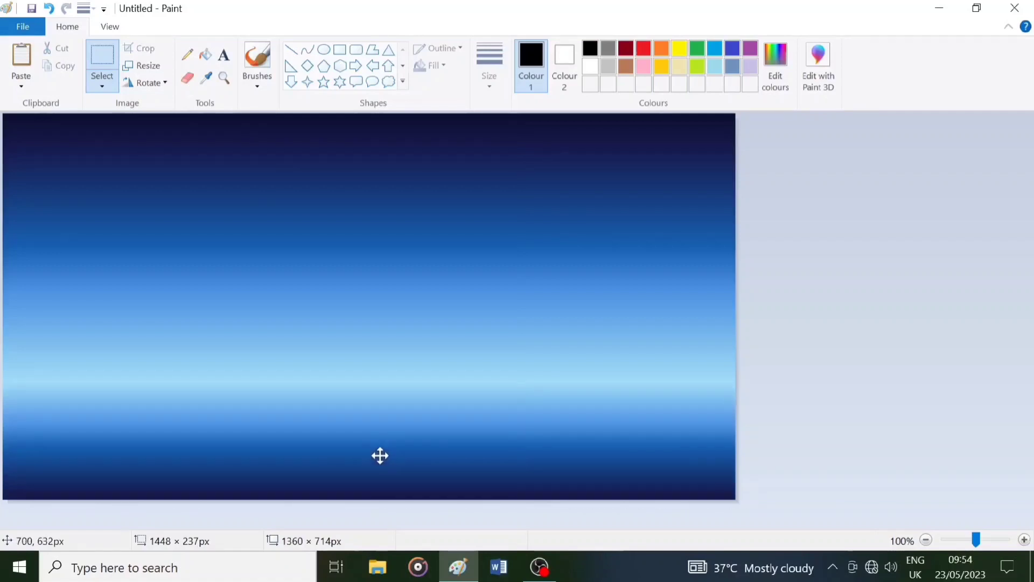
click(380, 309)
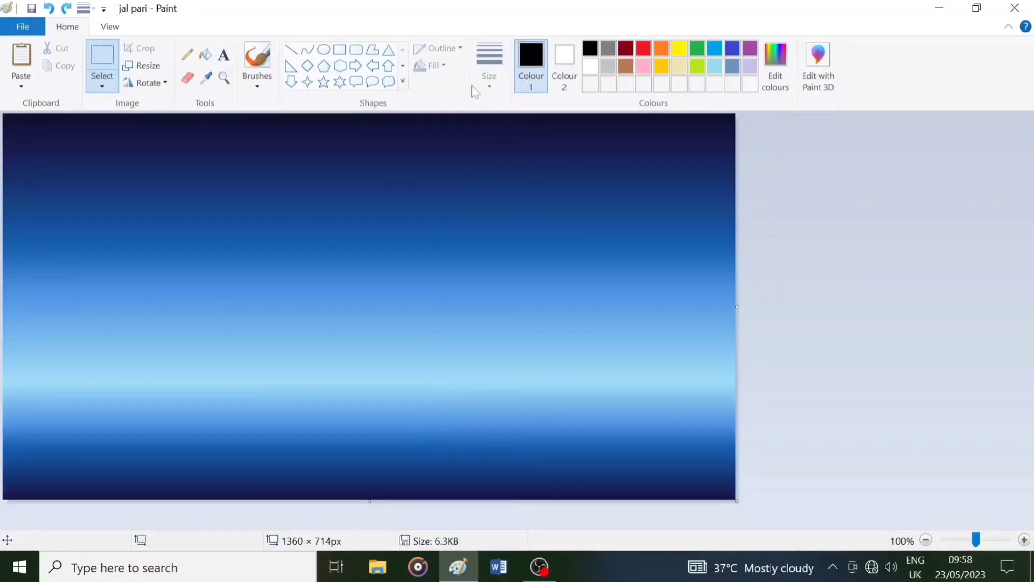
Step: Set up the black brush with the thickest stroke size
click(264, 68)
click(480, 86)
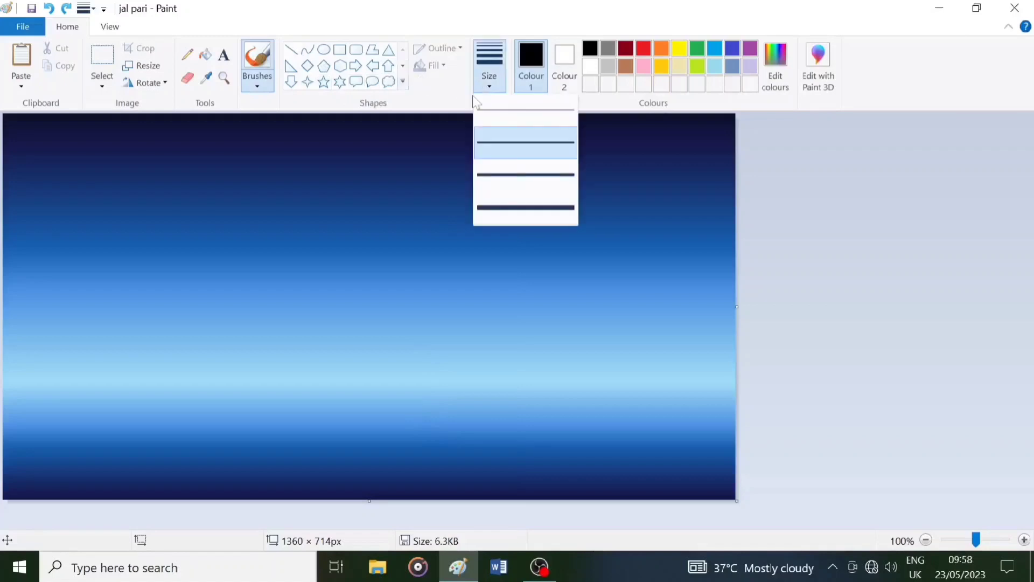
click(491, 211)
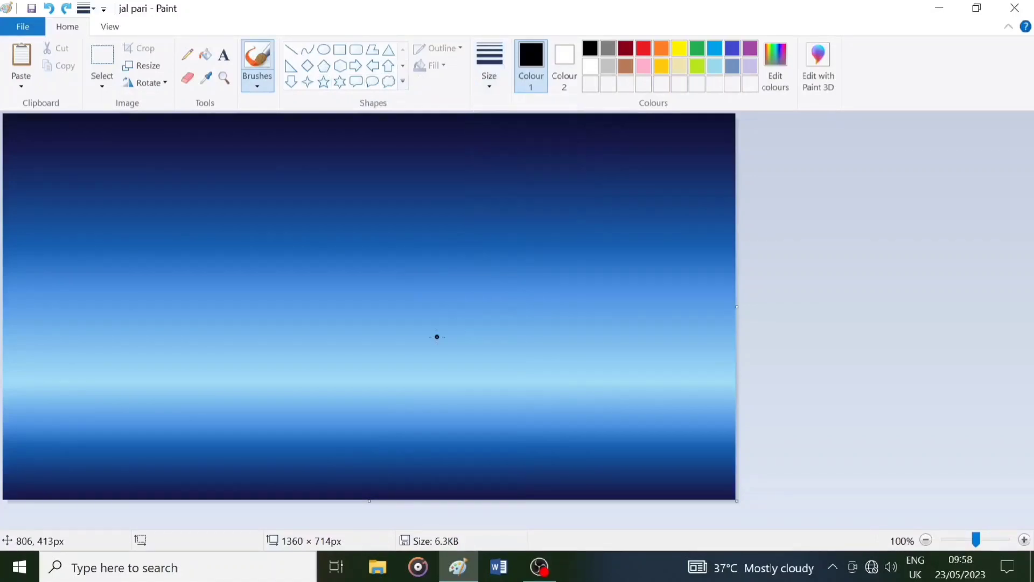
drag(361, 405, 412, 498)
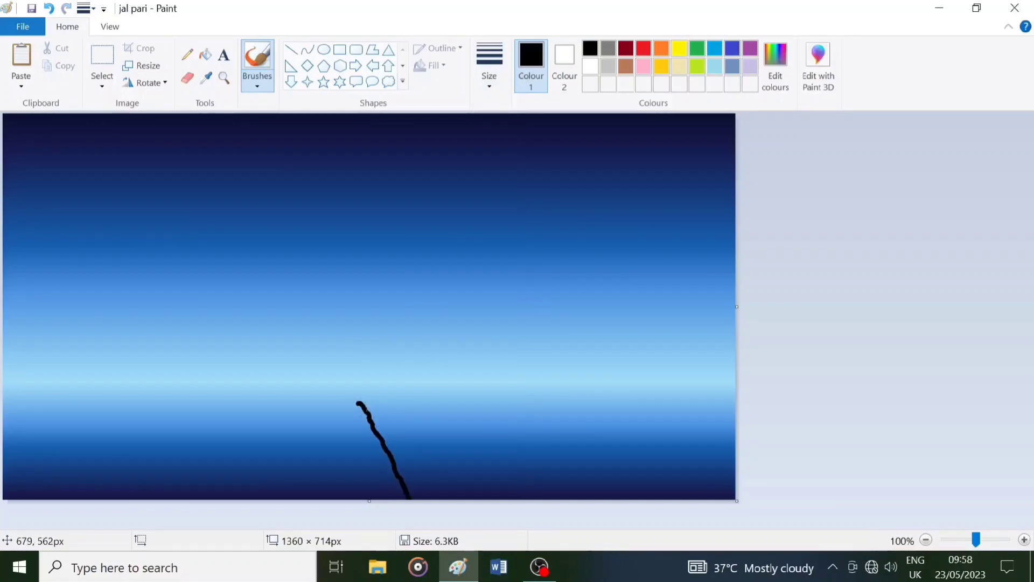
key(ctrl+z)
mouse_move(351, 401)
mouse_down()
mouse_move(424, 499)
mouse_move(466, 411)
mouse_move(737, 447)
mouse_up()
key(ctrl+z)
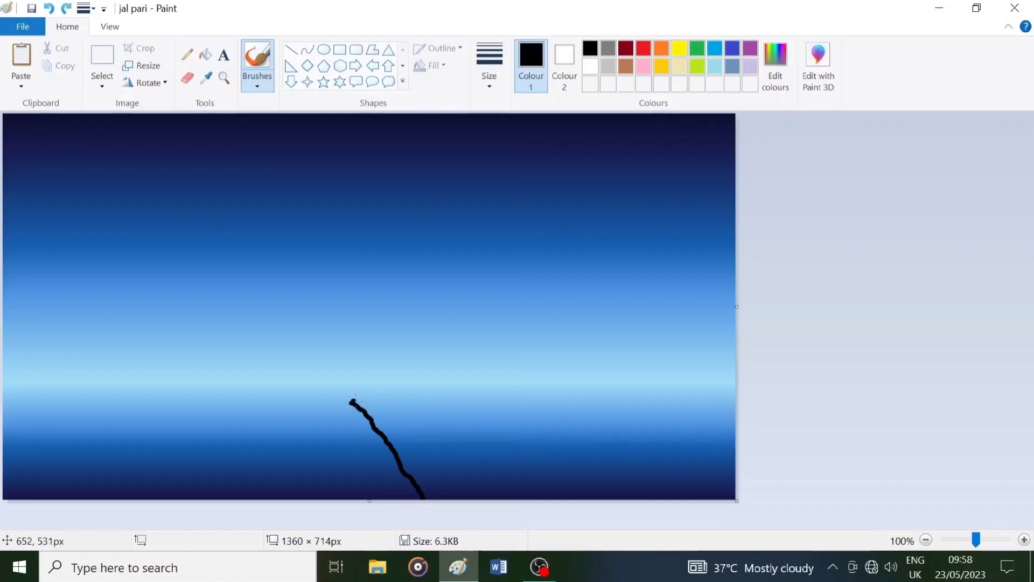
Step: Paint a solid black cliff silhouette from the lower centre to the right edge and smooth its outline with the thickest brush stroke
drag(351, 402, 737, 432)
mouse_move(382, 407)
mouse_down()
mouse_move(348, 401)
mouse_move(404, 465)
mouse_move(329, 395)
mouse_move(336, 410)
mouse_move(686, 434)
mouse_move(474, 447)
mouse_move(670, 498)
mouse_up()
click(490, 78)
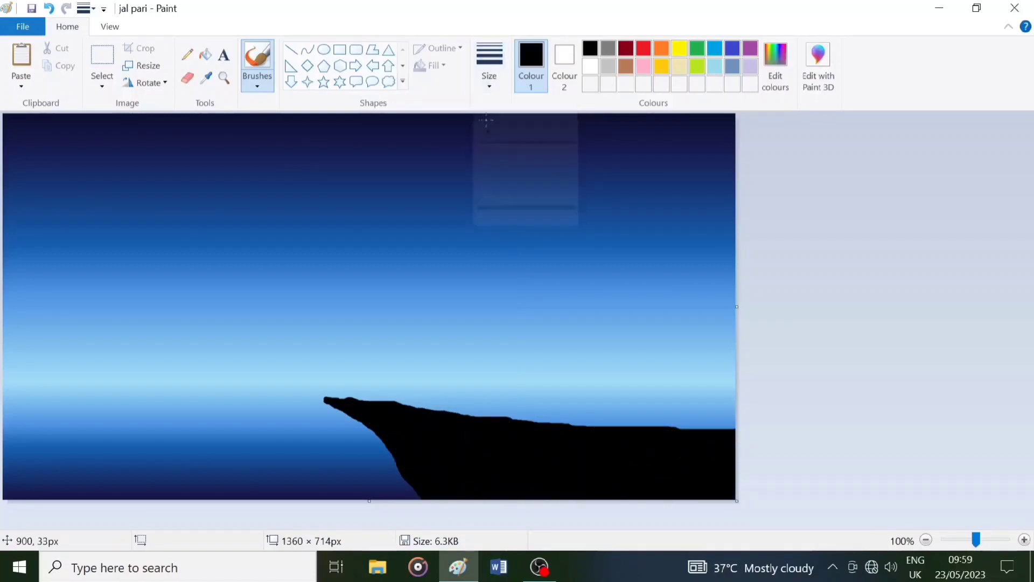
click(501, 209)
mouse_move(326, 399)
mouse_down()
mouse_move(473, 421)
mouse_move(390, 421)
mouse_move(340, 403)
mouse_move(369, 426)
mouse_up()
drag(513, 418, 751, 427)
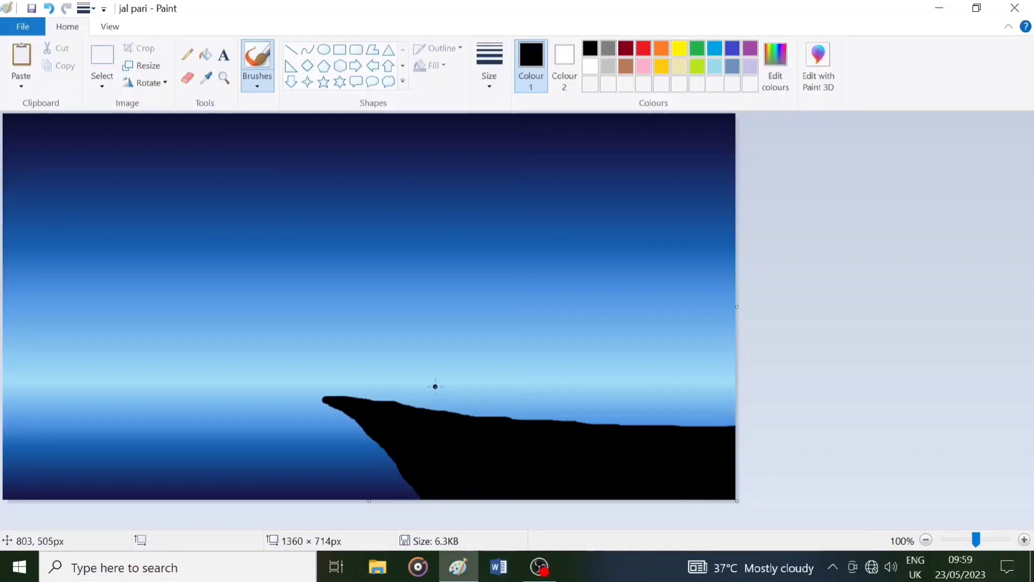
mouse_move(377, 428)
mouse_down()
mouse_move(512, 426)
mouse_move(746, 425)
mouse_up()
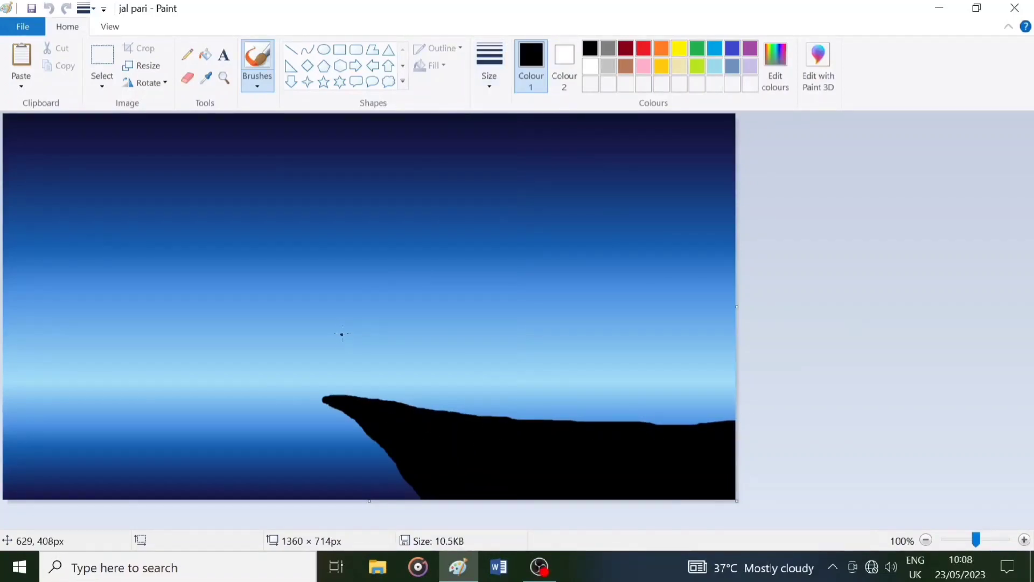
Step: Paint the small black head and hanging ponytail of a figure above the cliff's tip
mouse_move(350, 308)
mouse_down()
mouse_move(366, 315)
mouse_move(377, 355)
mouse_up()
drag(348, 309, 343, 322)
key(ctrl+z)
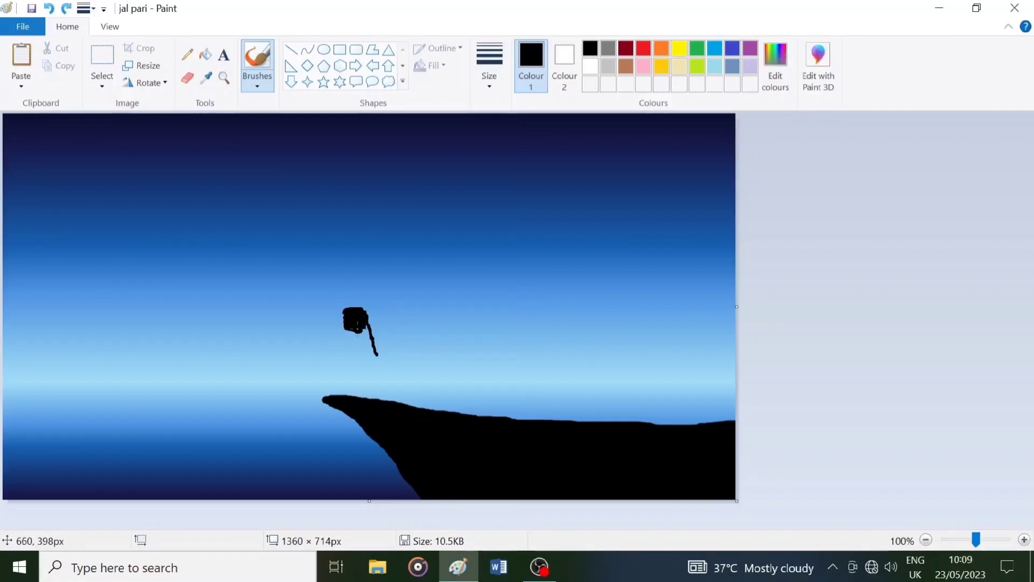
Step: Paint the figure's neck, shoulder and straight front arm in black, reaching down to the cliff's tip
drag(357, 334, 347, 335)
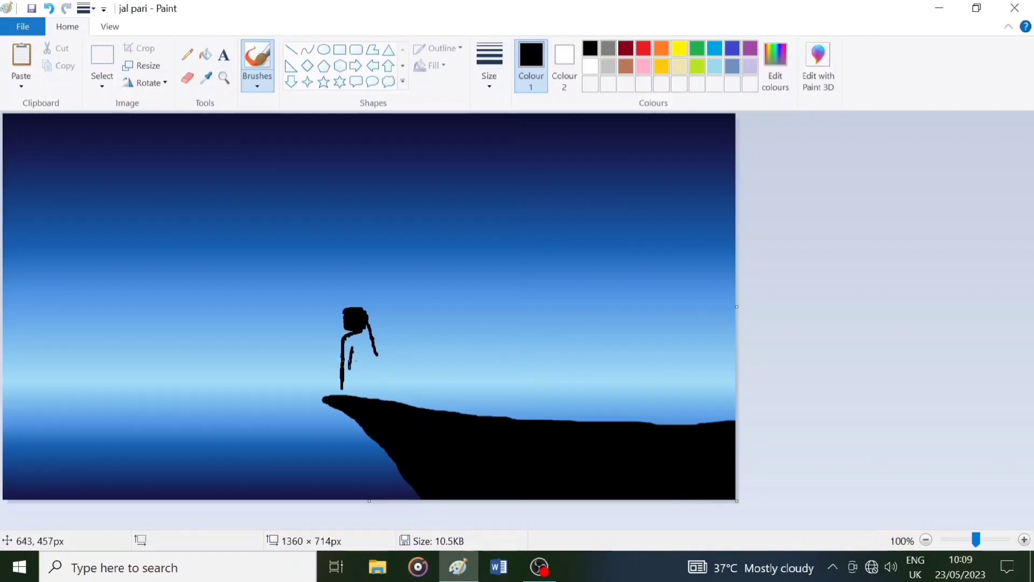
mouse_move(344, 384)
mouse_down()
mouse_move(348, 339)
mouse_move(344, 378)
mouse_up()
key(ctrl+z)
key(ctrl+z)
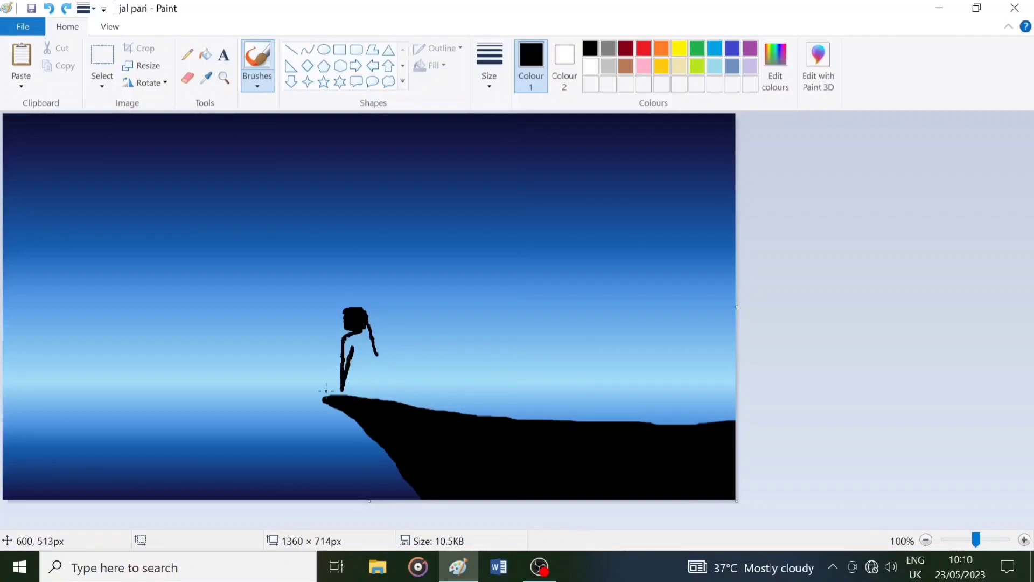
key(ctrl+z)
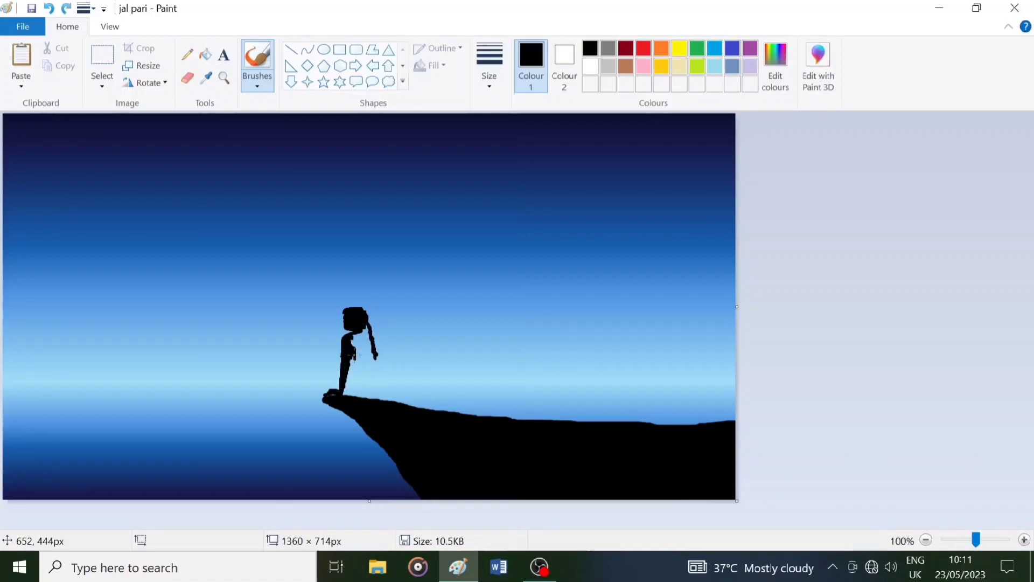
Step: Paint the figure's waistline and second arm down to the cliff, and thicken the long hair falling behind the shoulders
drag(361, 370, 384, 406)
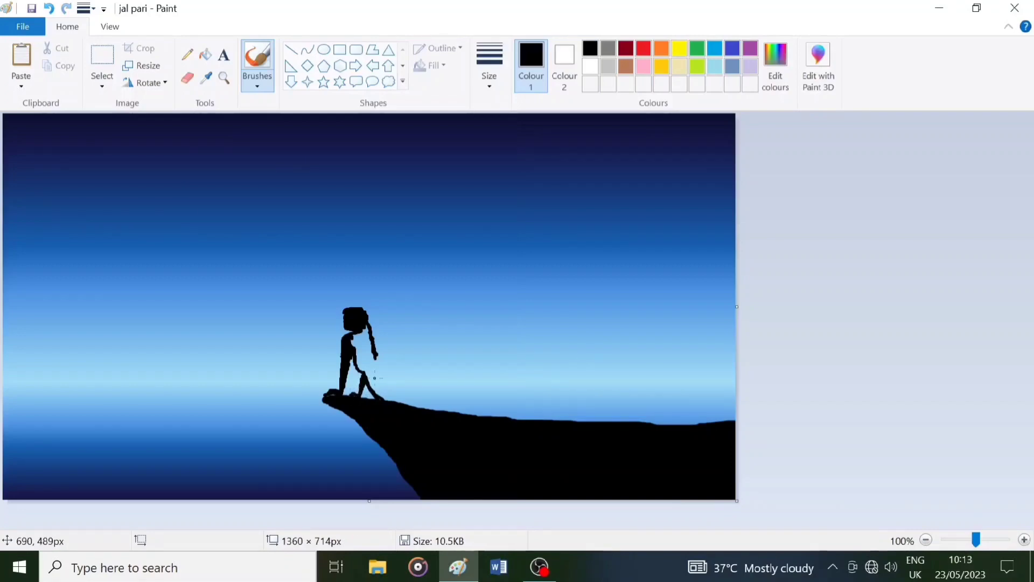
key(ctrl+z)
drag(360, 372, 359, 396)
key(ctrl+z)
drag(367, 327, 356, 342)
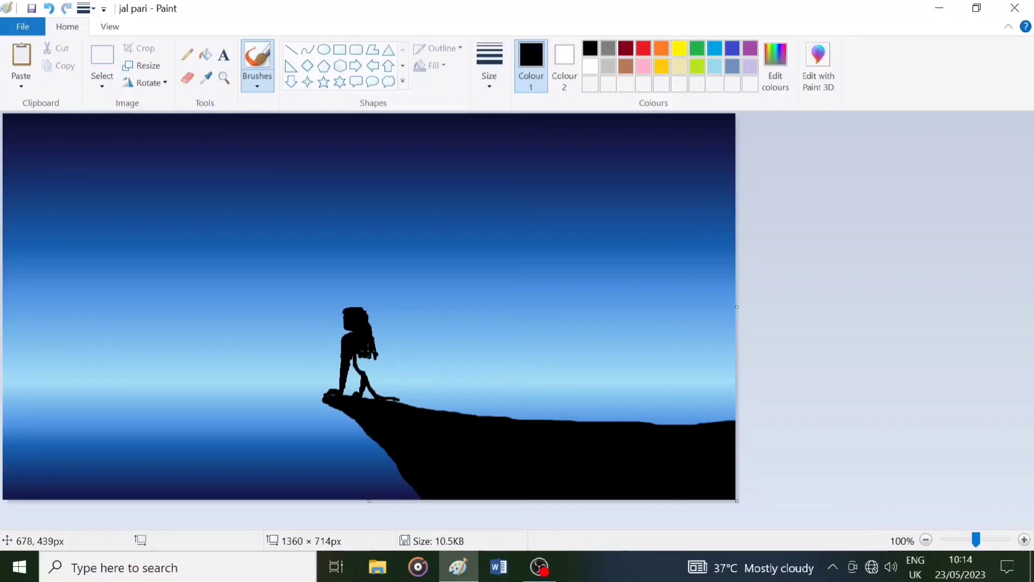
Step: Fill the torso with the thickest black brush and paint the hips extending back from the waist
click(489, 75)
click(500, 208)
mouse_move(369, 346)
mouse_down()
mouse_move(386, 372)
mouse_move(407, 371)
mouse_move(429, 386)
mouse_move(375, 367)
mouse_move(384, 399)
mouse_up()
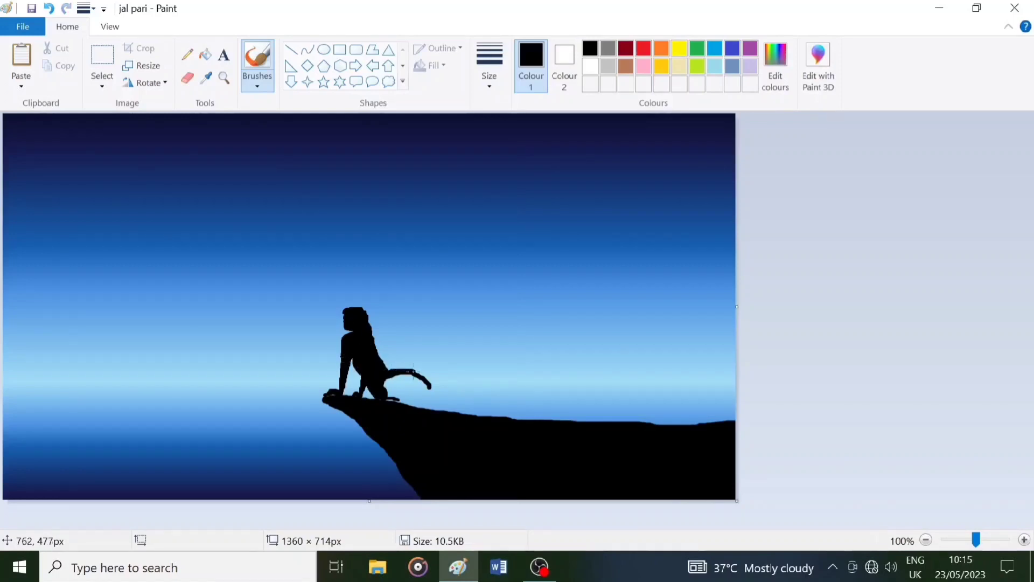
mouse_move(392, 371)
mouse_down()
mouse_move(410, 371)
mouse_move(399, 380)
mouse_up()
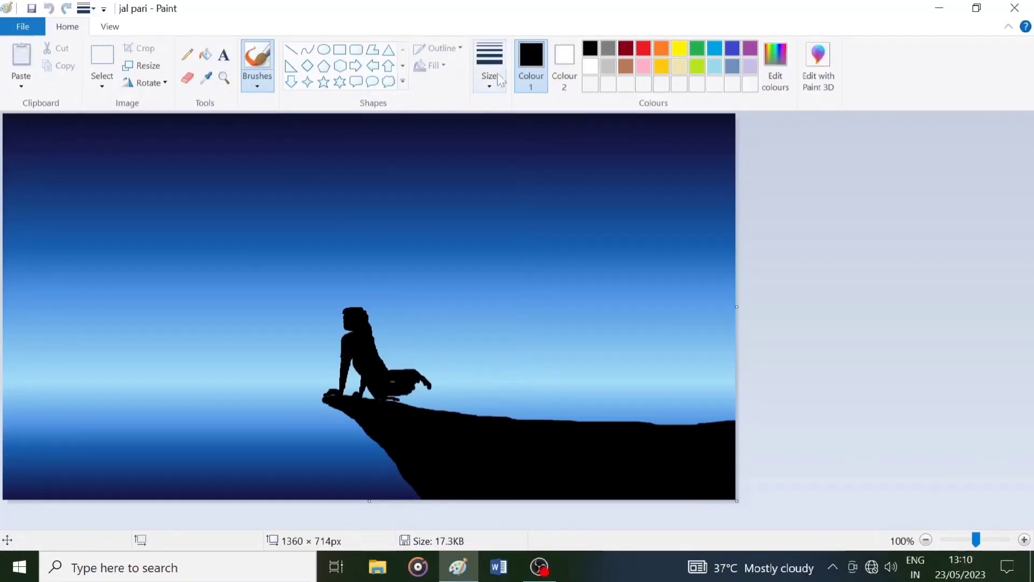
Step: Fill out the hips and thighs in solid black with the third brush size, joining them to the cliff
click(489, 69)
click(494, 176)
drag(407, 401, 430, 391)
key(ctrl+z)
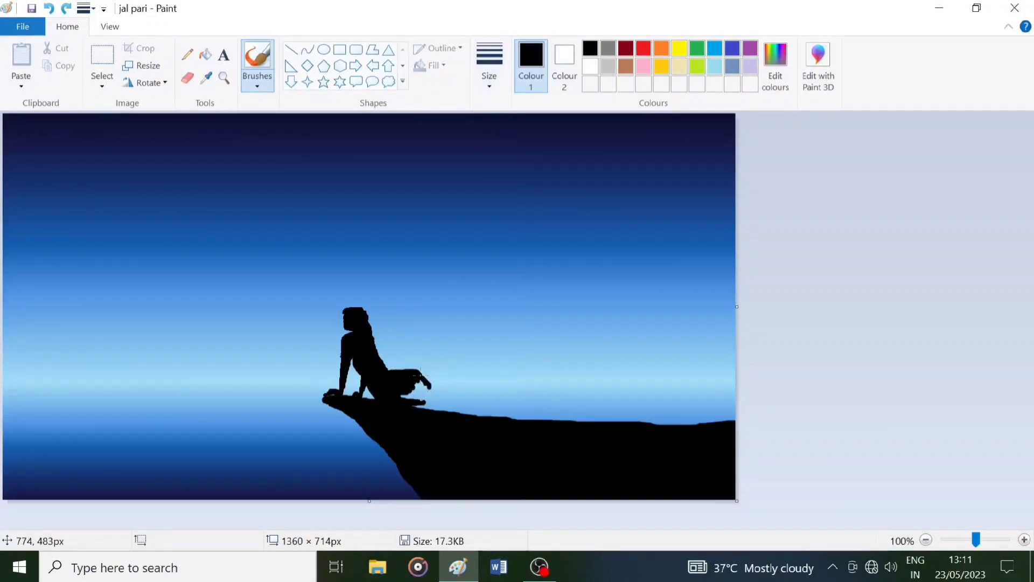
mouse_move(411, 396)
mouse_down()
mouse_move(438, 393)
mouse_move(428, 387)
mouse_move(440, 396)
mouse_move(456, 354)
mouse_move(441, 400)
mouse_up()
key(ctrl+z)
key(ctrl+z)
click(489, 81)
click(489, 175)
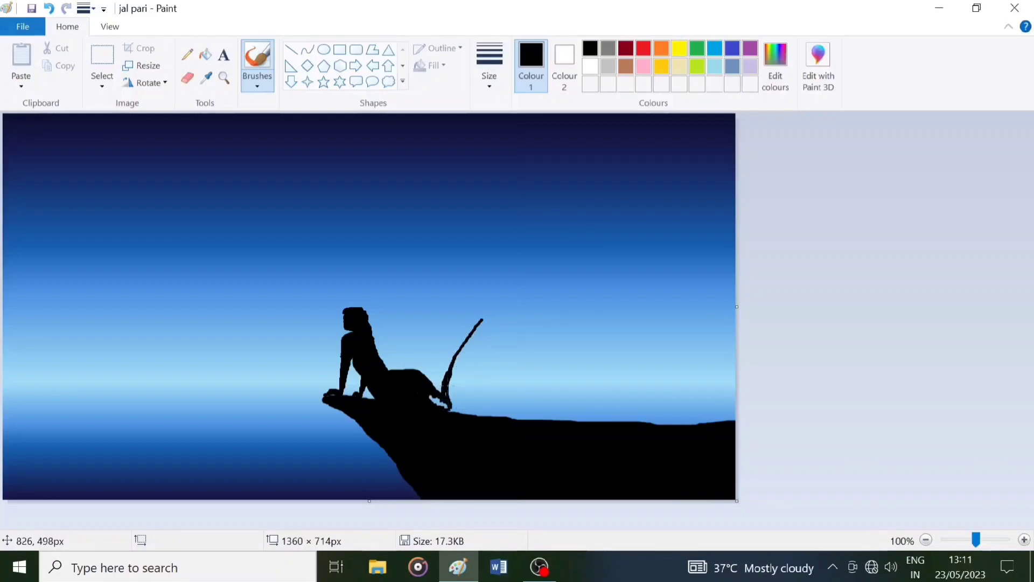
Step: Paint and thicken a mermaid tail rising diagonally behind the hips from the cliff's surface
key(ctrl+z)
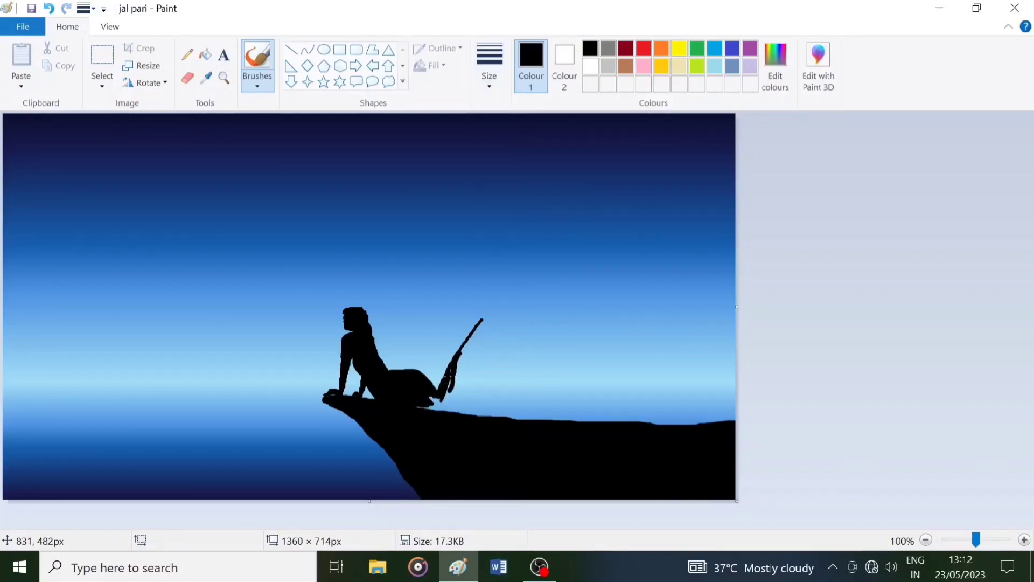
drag(448, 384, 414, 394)
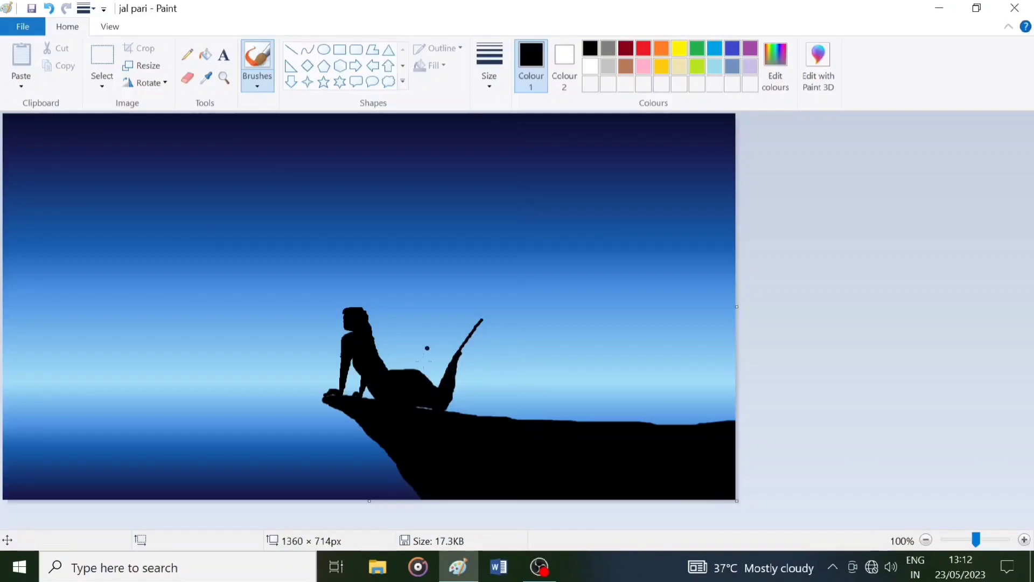
drag(464, 346, 454, 367)
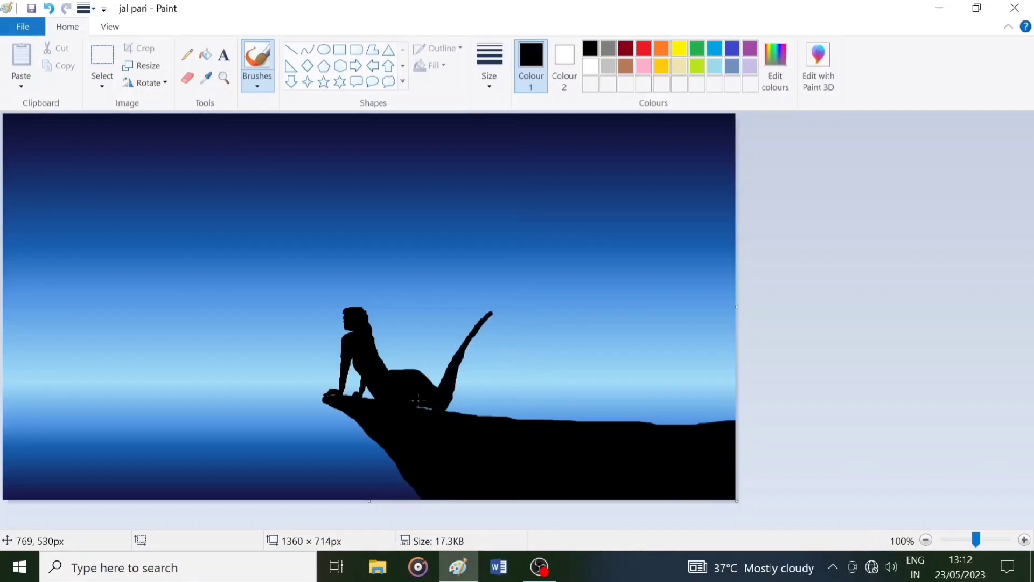
Step: Outline a two-lobed tail fin with a jagged outer edge at the raised end of the tail
click(489, 65)
click(524, 207)
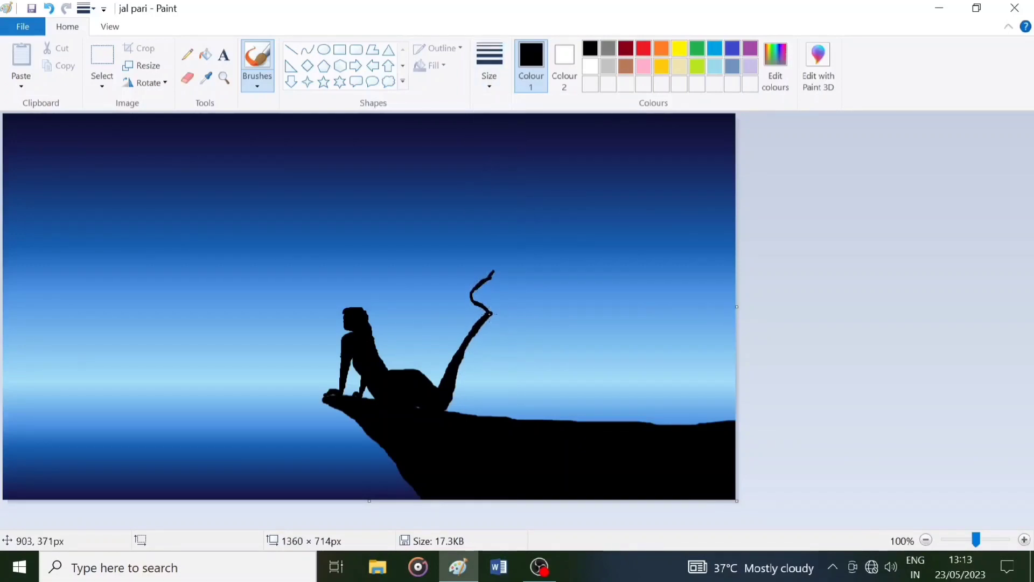
key(ctrl+z)
key(ctrl+z)
key(ctrl+z)
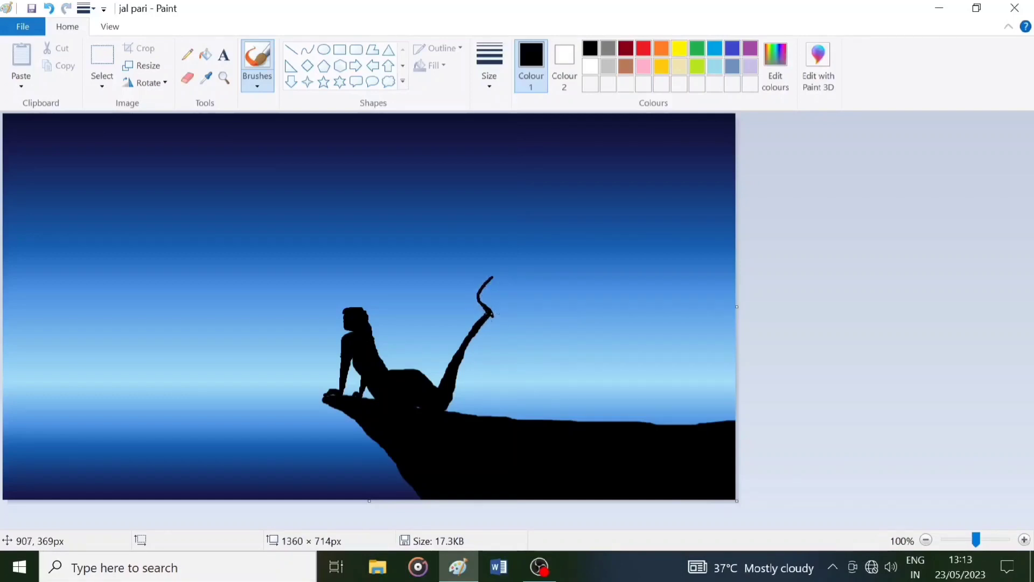
drag(491, 313, 494, 324)
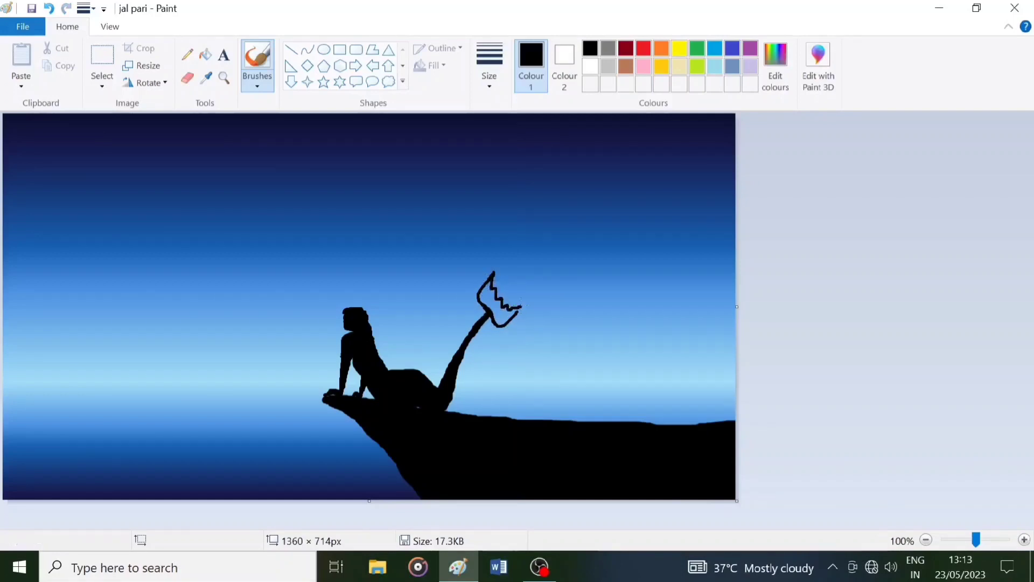
Step: Fill the lobes of the outlined tail fin with black
click(489, 64)
click(499, 199)
drag(482, 286, 501, 322)
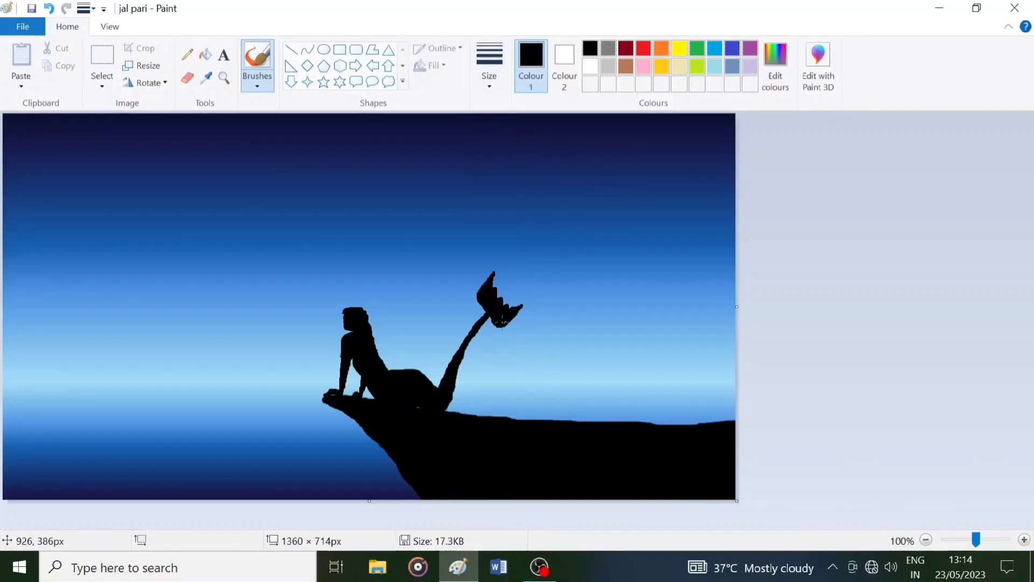
click(489, 64)
click(499, 171)
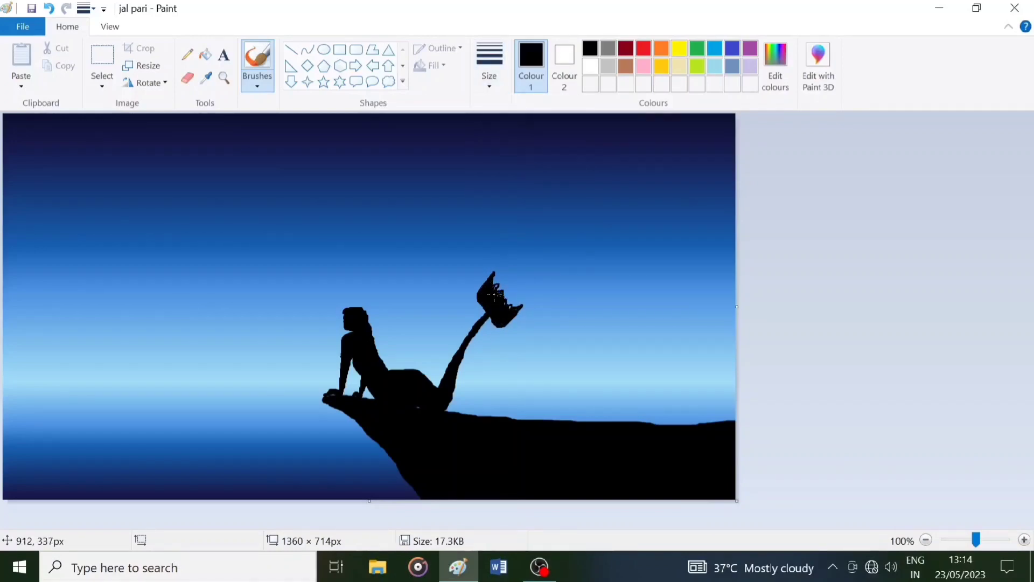
Step: Thicken the tail's stem with the thickest brush and round out the fin, extending its lobes into sharp points
click(489, 64)
click(499, 208)
key(ctrl+z)
mouse_move(484, 322)
mouse_down()
mouse_move(455, 399)
mouse_move(456, 370)
mouse_up()
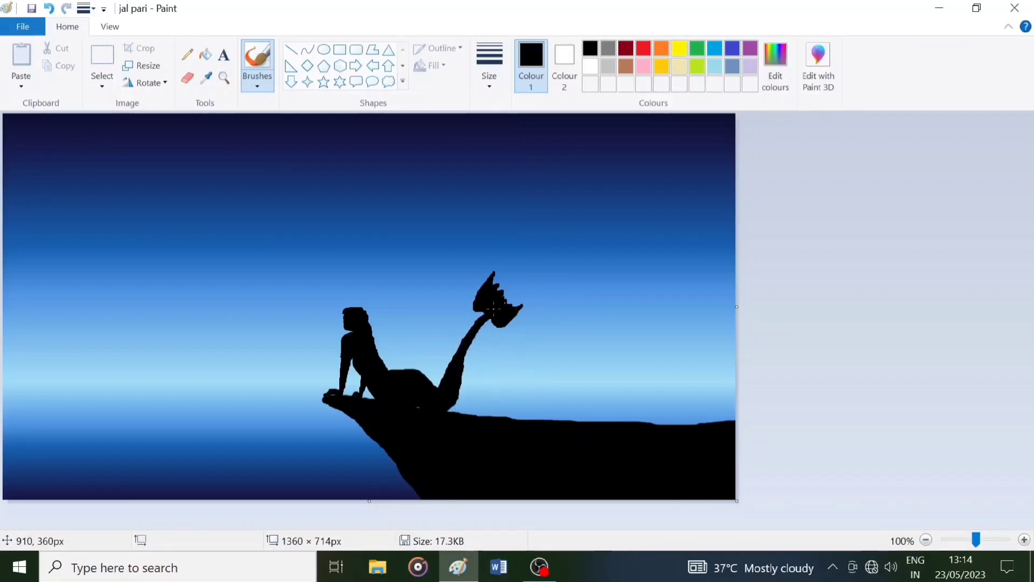
mouse_move(494, 323)
mouse_down()
mouse_move(484, 294)
mouse_move(516, 309)
mouse_move(495, 267)
mouse_up()
Step: Add thin loose black strands along the mermaid's hair and forehead, then restore the thickest brush size
click(489, 67)
click(507, 142)
click(489, 67)
click(506, 208)
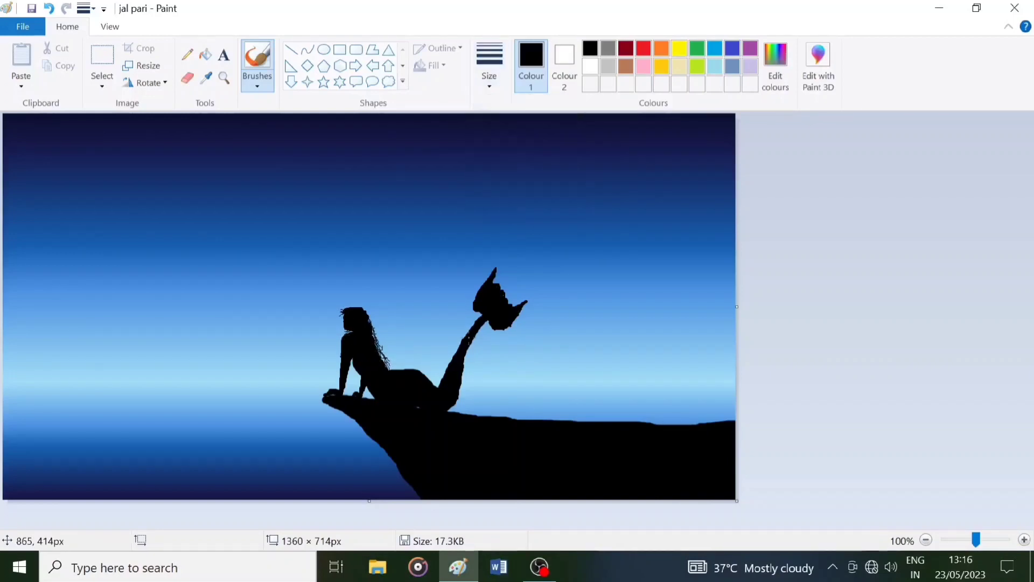
click(489, 67)
click(496, 212)
drag(480, 316, 471, 295)
key(ctrl+z)
Step: Paint indigo ripple lines with the thinnest brush across the dark water left of the cliff
click(257, 81)
click(489, 75)
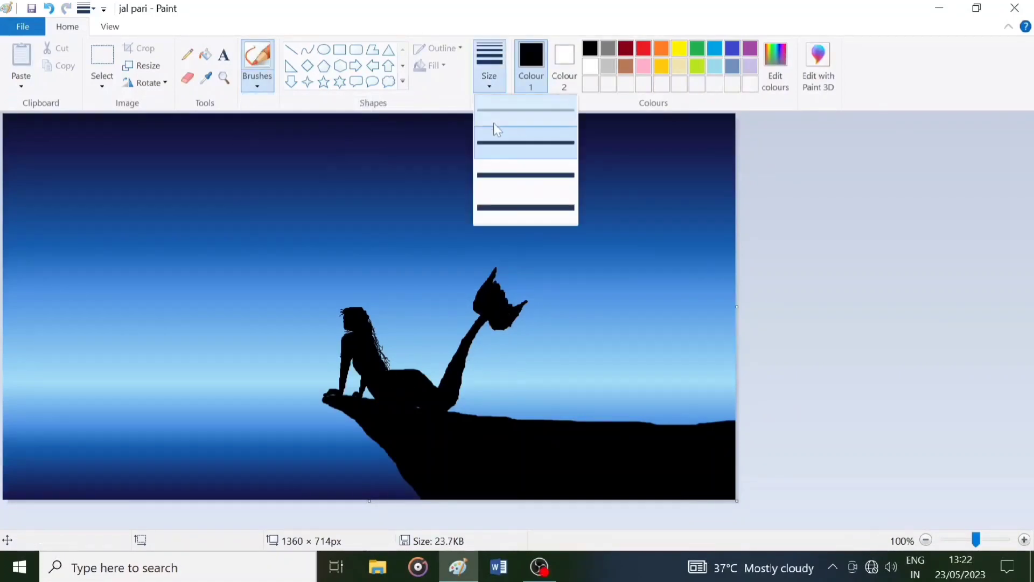
click(493, 123)
click(732, 48)
drag(133, 463, 24, 468)
Step: Paint turquoise ripple lines across the upper water left of the cliff and more indigo ones near the canvas's lower edge
click(714, 48)
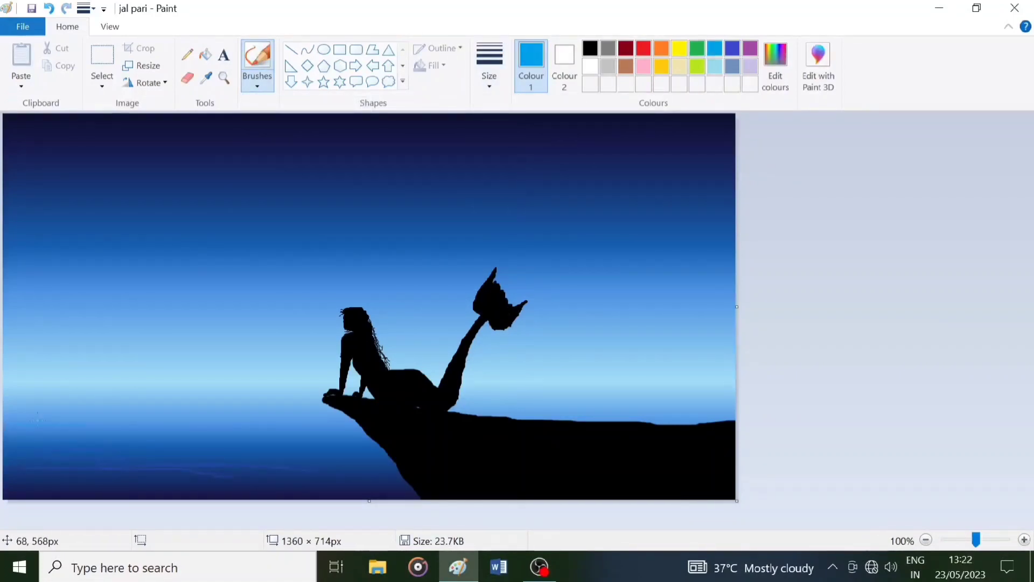
drag(45, 401, 263, 408)
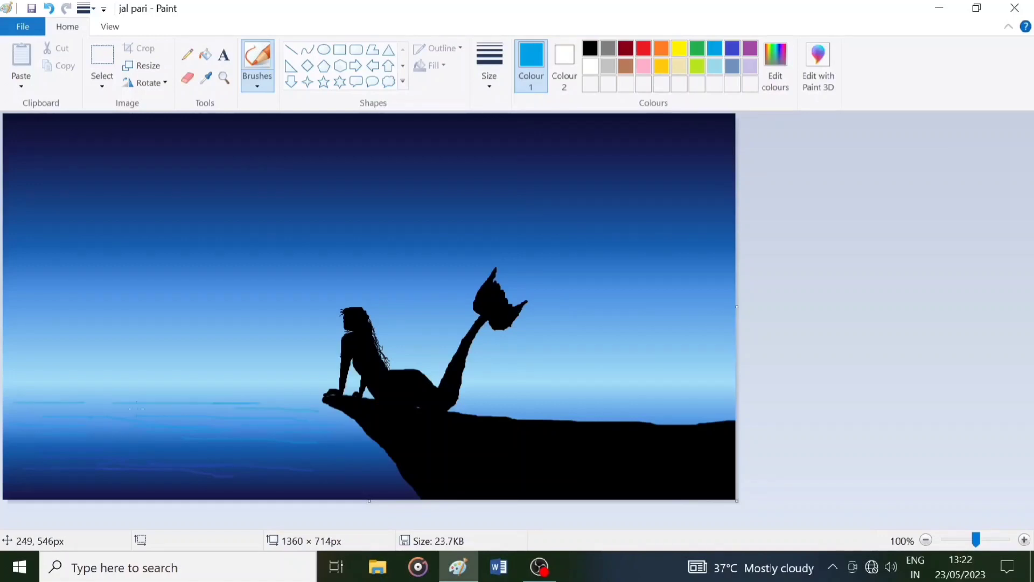
click(732, 49)
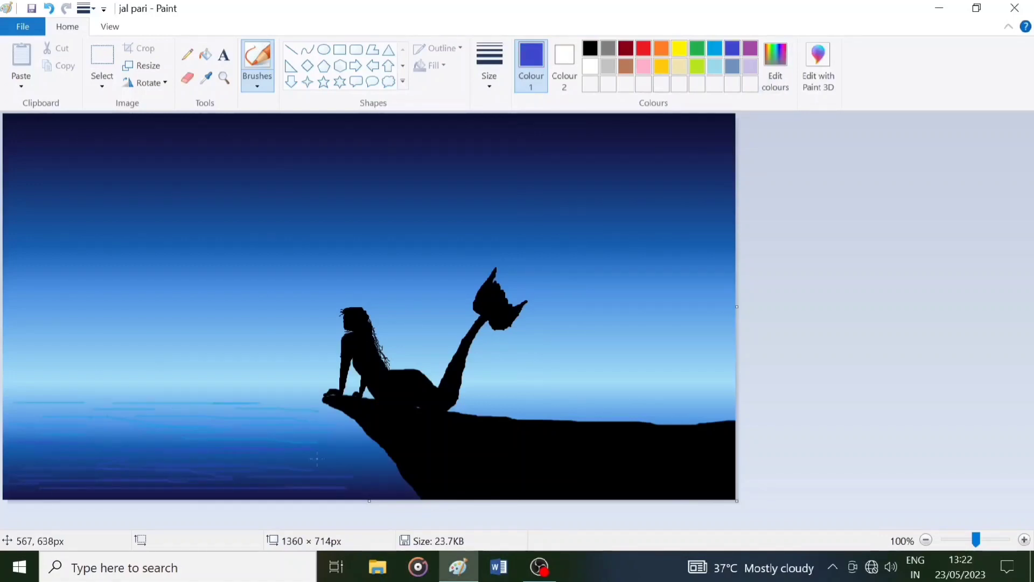
Step: Paint light turquoise ripple lines along the horizon on both sides of the mermaid, and add turquoise ones on the left water
click(714, 66)
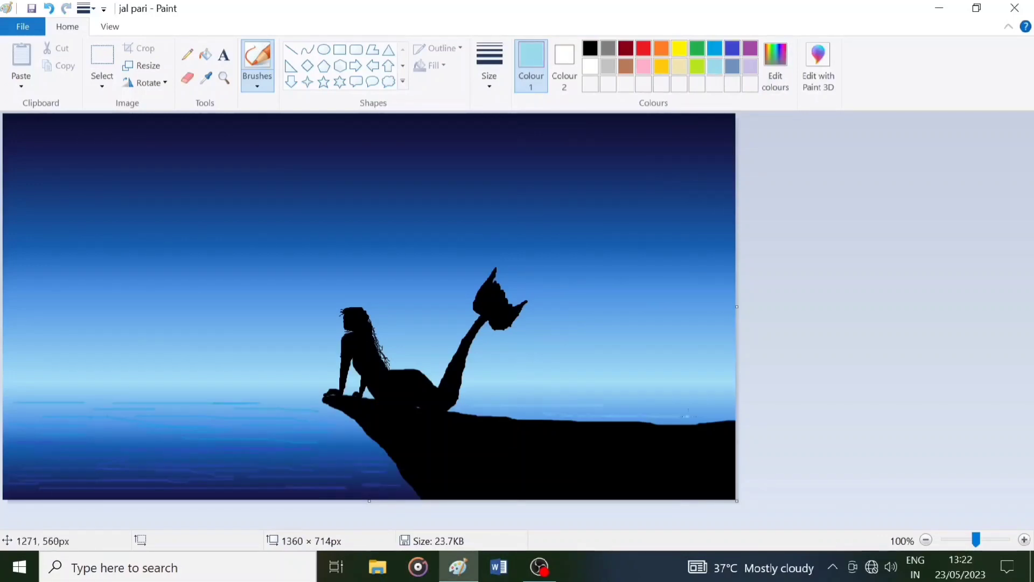
drag(733, 409, 535, 405)
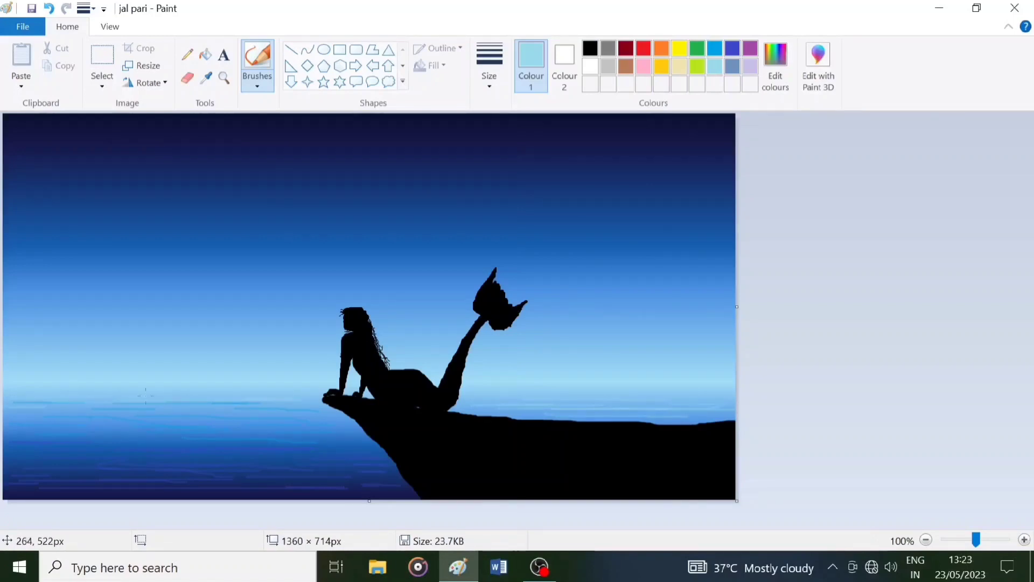
click(714, 50)
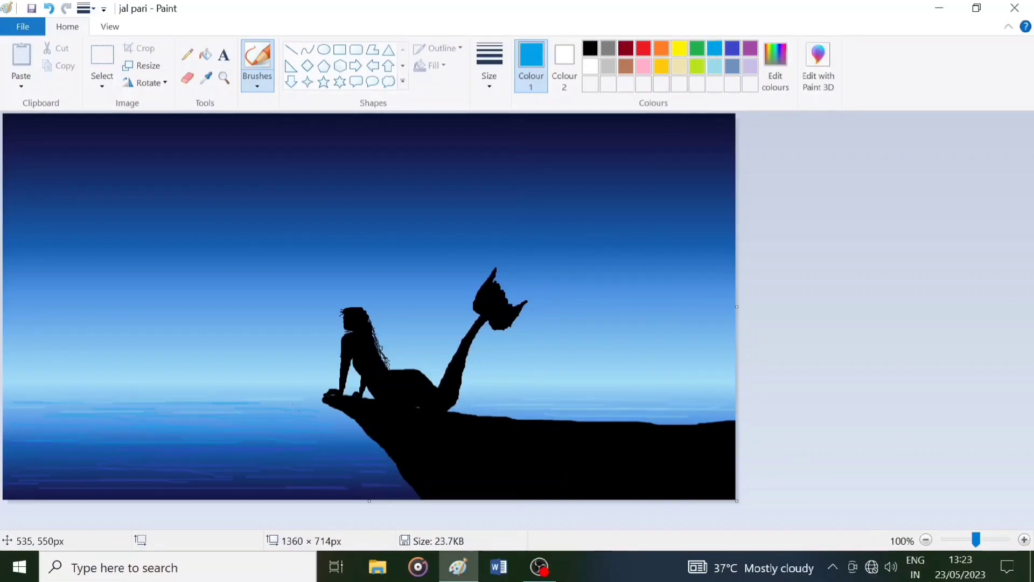
Step: Add more indigo ripple lines over the middle and lowest parts of the water left of the cliff
click(732, 49)
mouse_move(290, 486)
mouse_down()
mouse_move(146, 483)
mouse_move(98, 465)
mouse_move(172, 427)
mouse_up()
drag(299, 491, 56, 495)
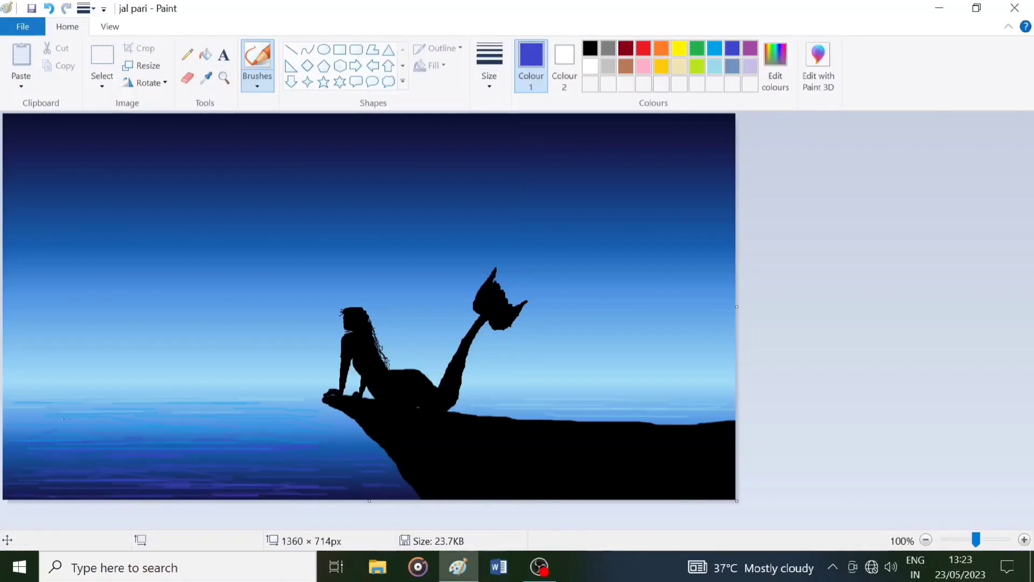
Step: Paint long turquoise ripple lines across the middle of the water left of the cliff
click(714, 49)
mouse_move(171, 426)
mouse_down()
mouse_move(127, 441)
mouse_move(256, 429)
mouse_move(157, 455)
mouse_up()
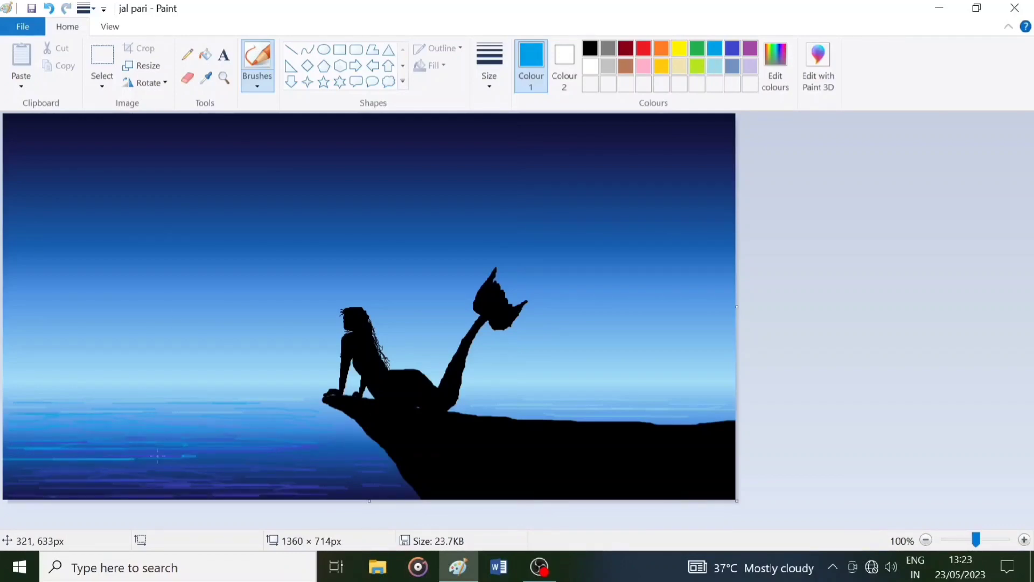
key(ctrl+z)
drag(282, 457, 80, 458)
drag(273, 449, 138, 449)
drag(357, 455, 4, 456)
drag(171, 460, 9, 467)
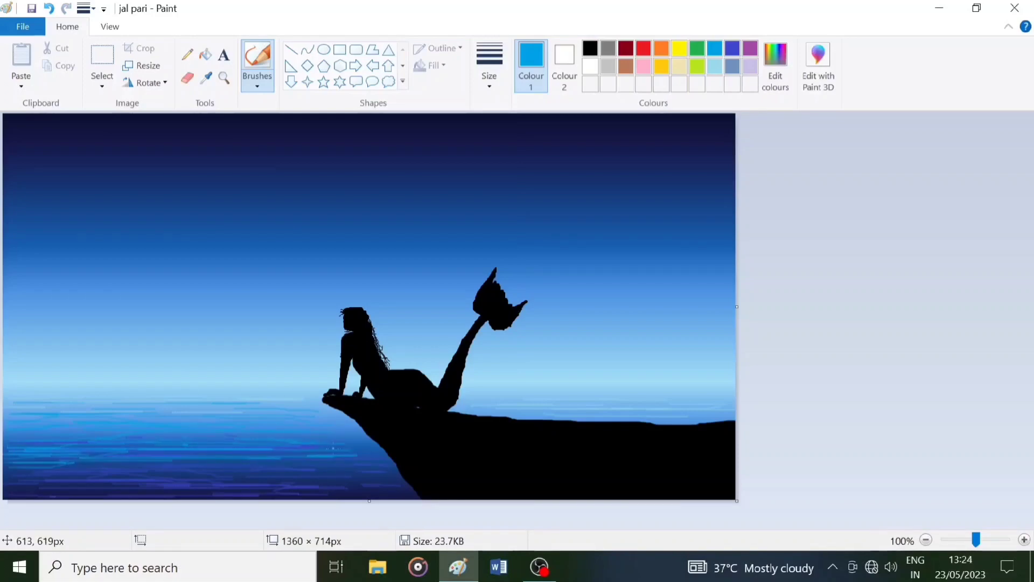
Step: Add indigo ripples to the lower left water, and indigo and turquoise ripples to the strip of sea right of the mermaid
click(732, 49)
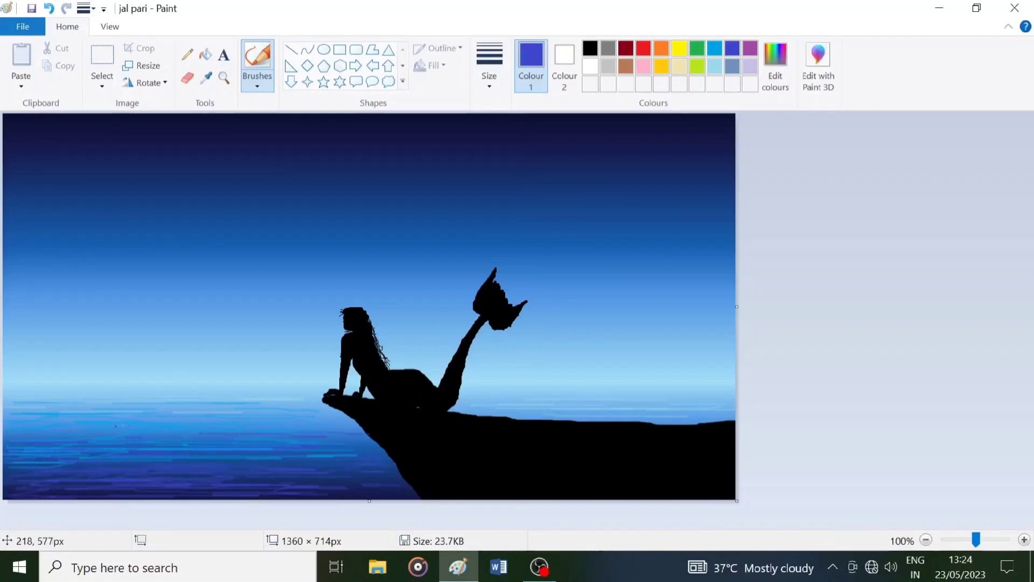
drag(496, 411, 728, 418)
drag(677, 408, 735, 405)
drag(735, 404, 609, 402)
mouse_move(643, 402)
mouse_down()
mouse_move(473, 402)
mouse_move(620, 407)
mouse_up()
drag(734, 413, 700, 411)
drag(546, 410, 667, 414)
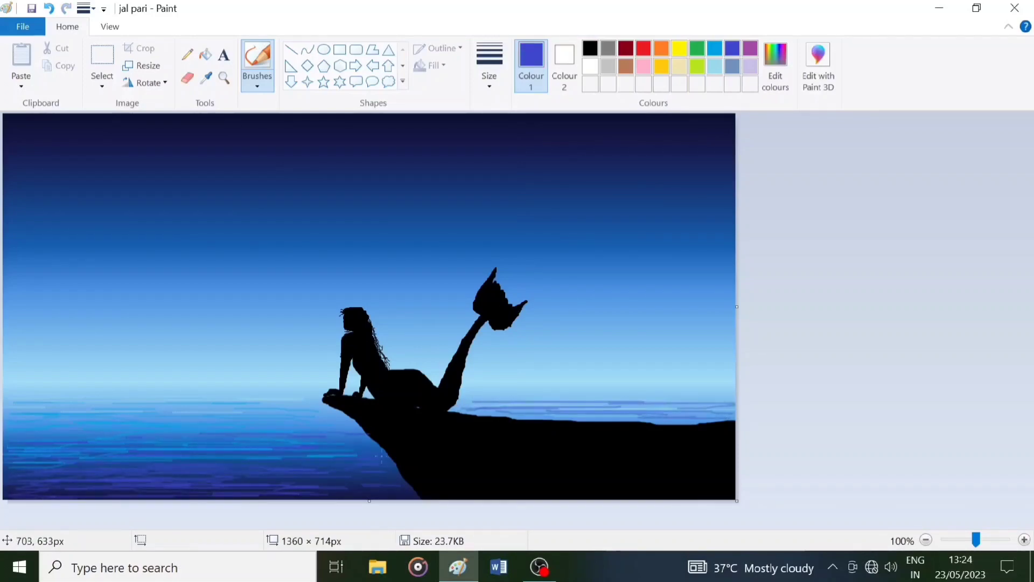
click(715, 48)
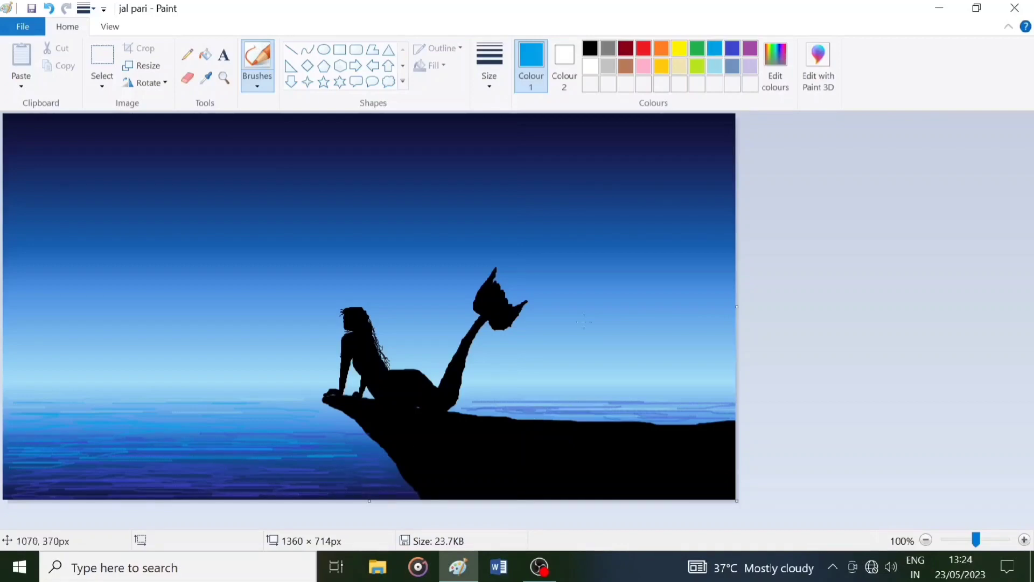
drag(652, 406, 608, 408)
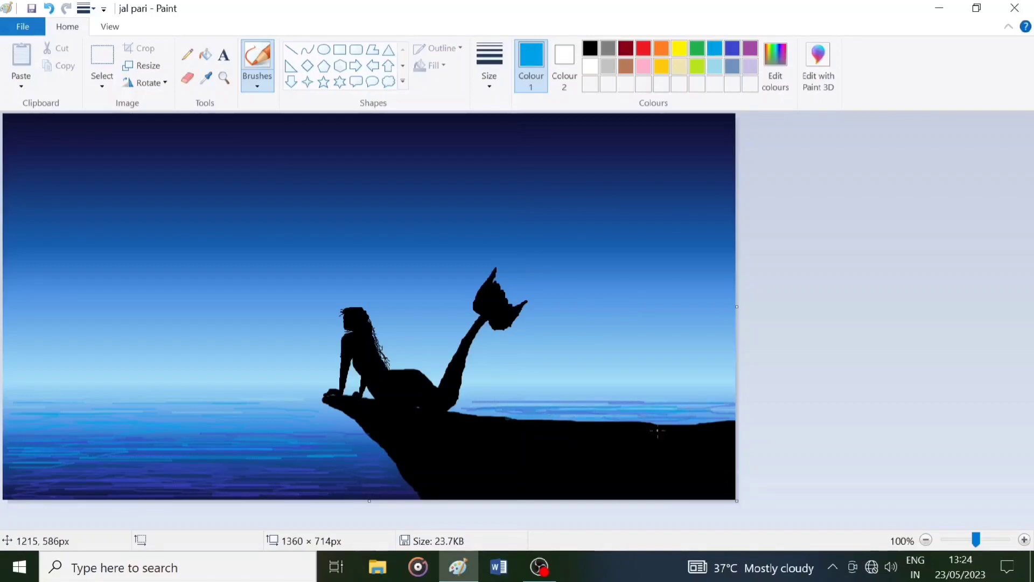
click(732, 48)
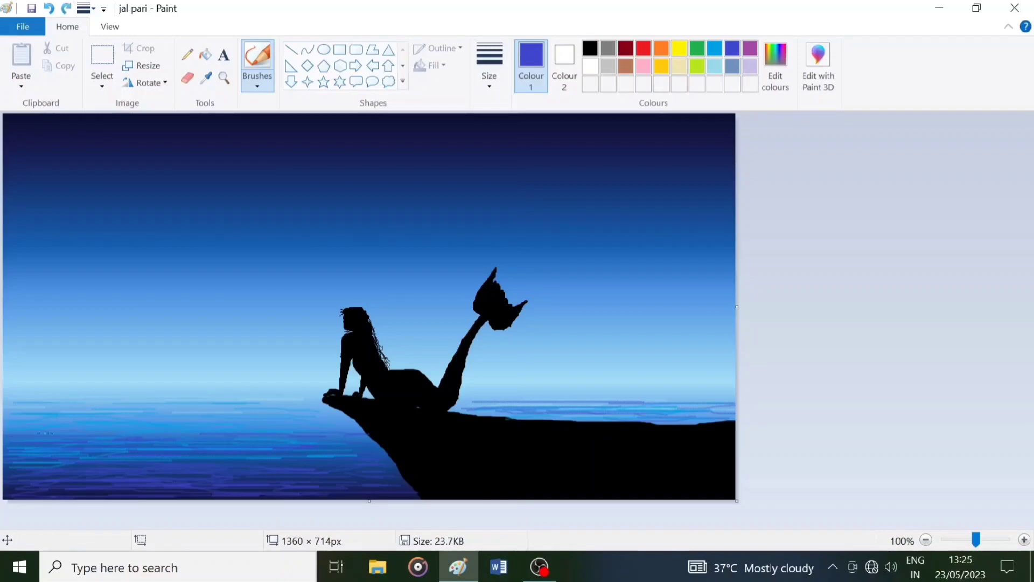
drag(23, 425, 108, 424)
key(ctrl+z)
Step: Paint more turquoise ripple lines across the upper water left of the cliff
click(715, 48)
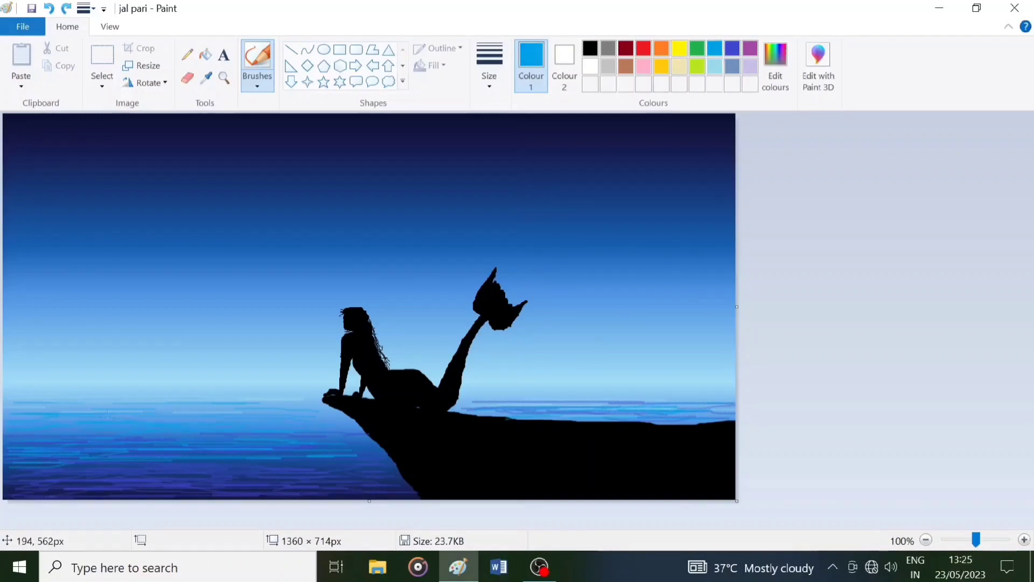
drag(292, 403, 63, 407)
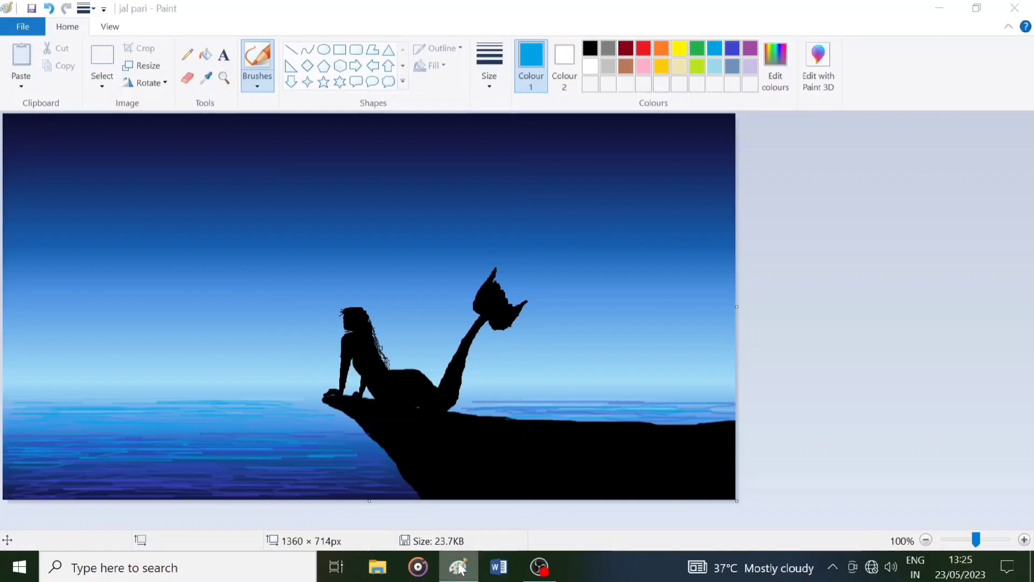
Step: Open a new blank Paint window and draw a filled black circle in the upper middle of its canvas
right_click(458, 566)
click(406, 478)
click(324, 49)
mouse_move(281, 189)
mouse_down()
mouse_move(392, 297)
mouse_move(351, 258)
mouse_up()
Step: Try to cut the black circle into a thin crescent by covering it with an offset white circle
drag(295, 179, 366, 243)
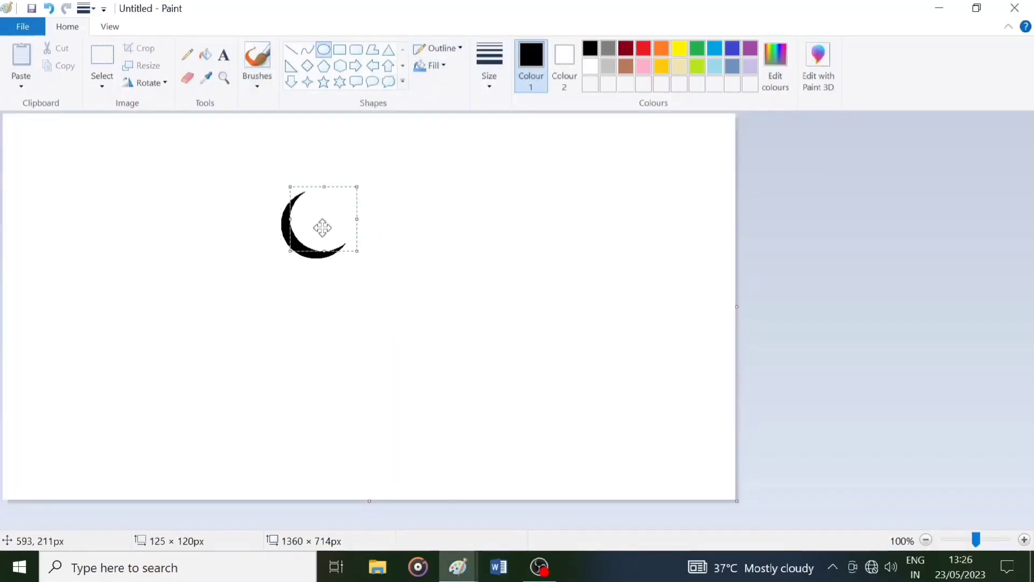
click(303, 320)
key(ctrl+z)
drag(298, 175, 360, 233)
drag(341, 206, 363, 250)
drag(335, 227, 335, 225)
drag(326, 187, 326, 212)
click(322, 298)
Step: Select a rectangle of about 200 × 199 px around the thin crescent and copy it
click(102, 55)
drag(263, 169, 374, 280)
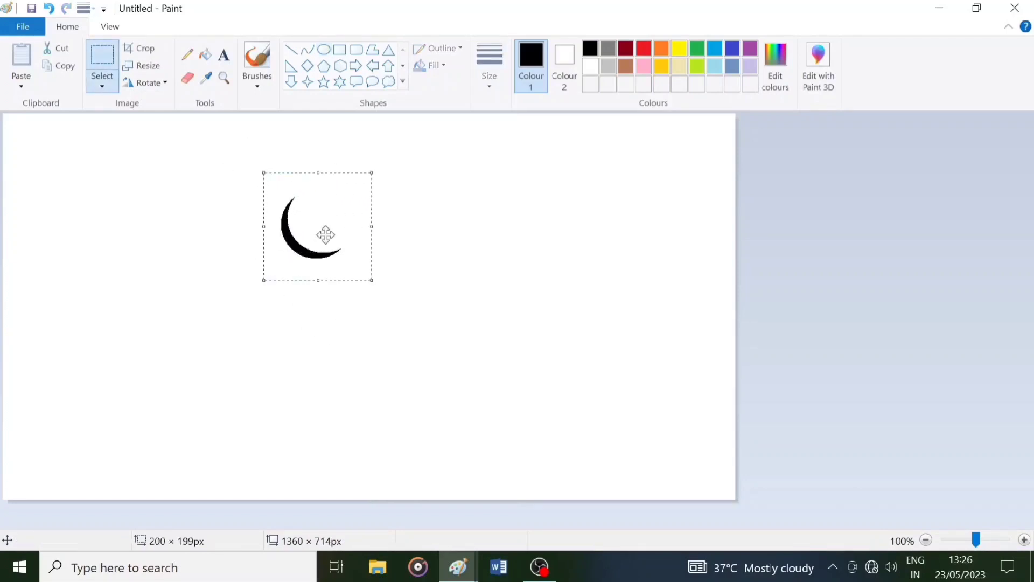
key(ctrl+c)
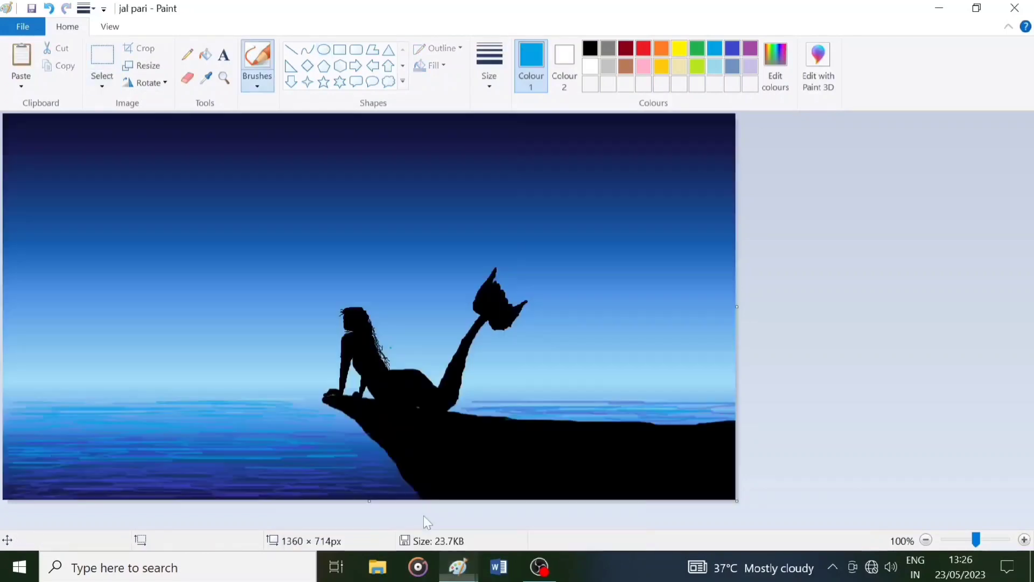
Step: Switch to the jal pari window and turn on transparent selection
click(102, 85)
click(178, 228)
Step: Try pasting the thin crescent into the upper-left sky and filling it with white
key(ctrl+v)
drag(57, 172, 178, 181)
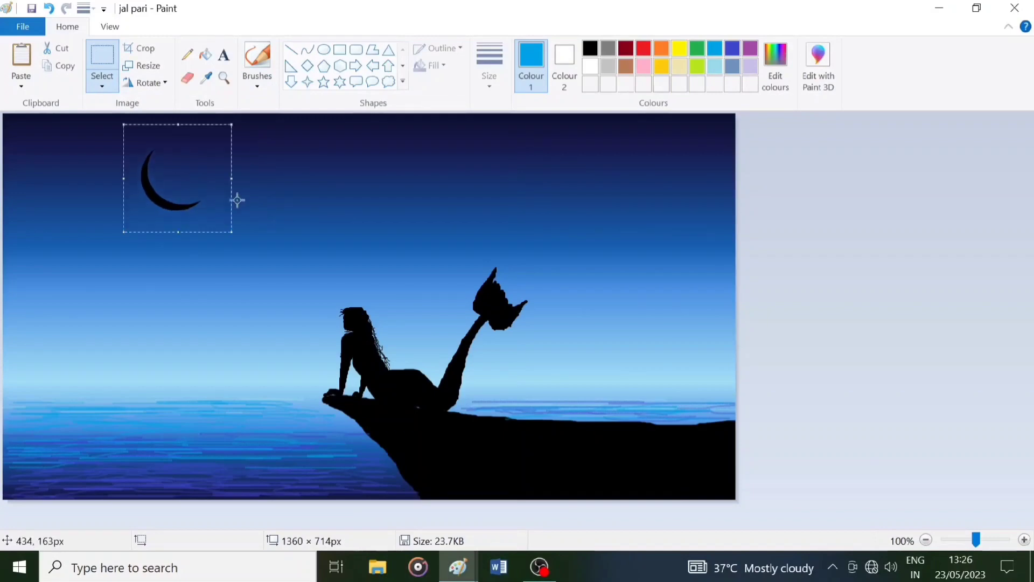
click(205, 55)
right_click(154, 197)
key(ctrl+z)
key(ctrl+z)
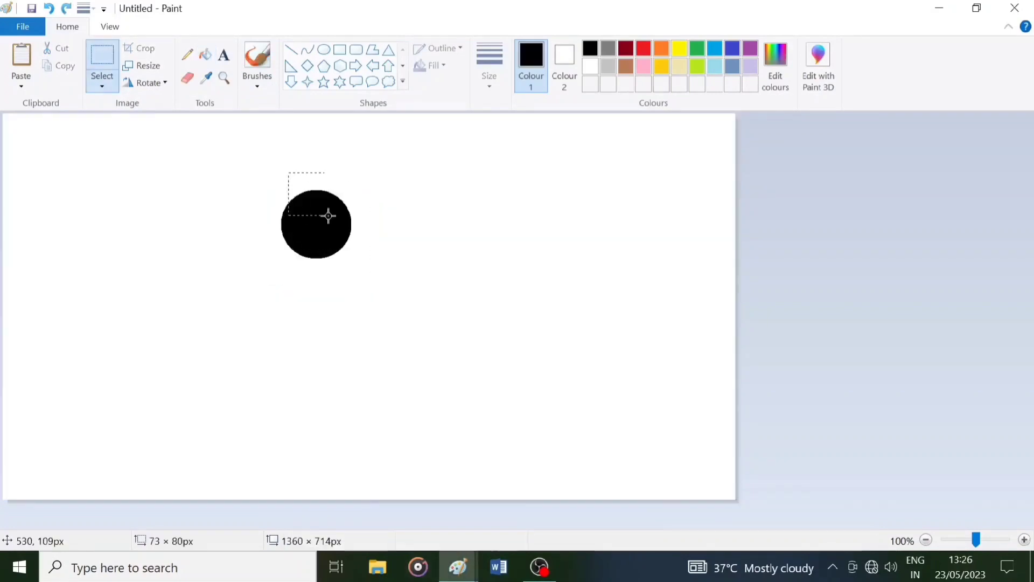
Step: In the untitled Paint window, cover the black circle with an offset white circle of about 123 × 119 px, leaving a thicker crescent
drag(300, 181, 366, 246)
key(ctrl+z)
drag(343, 230, 338, 239)
key(ctrl+z)
mouse_move(295, 189)
mouse_down()
mouse_move(360, 249)
mouse_move(333, 227)
mouse_move(351, 249)
mouse_up()
key(ctrl+z)
click(323, 295)
key(ctrl+z)
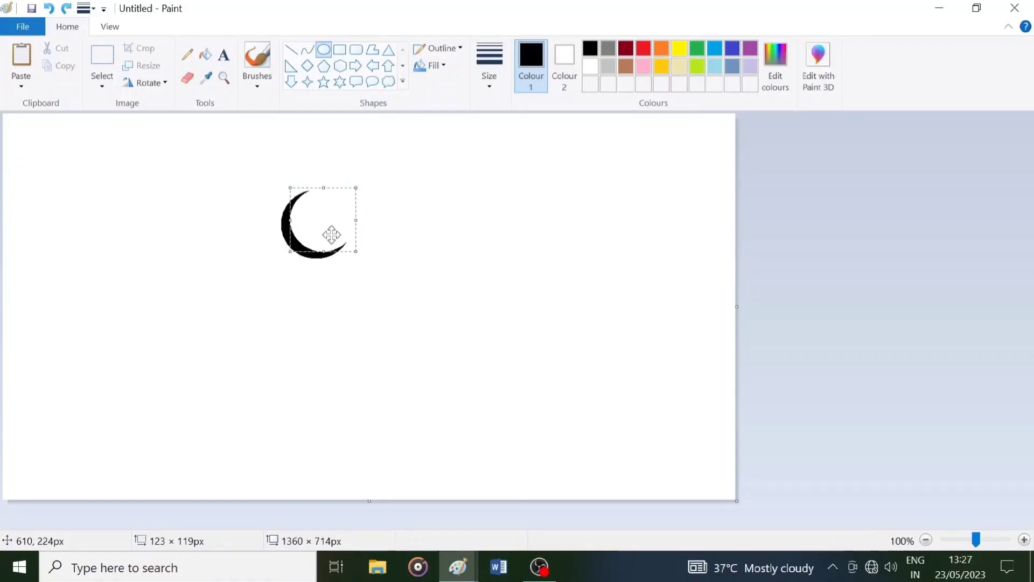
Step: Select a rectangle around the thicker black crescent and copy it
click(302, 300)
click(102, 53)
drag(252, 175, 370, 266)
right_click(319, 219)
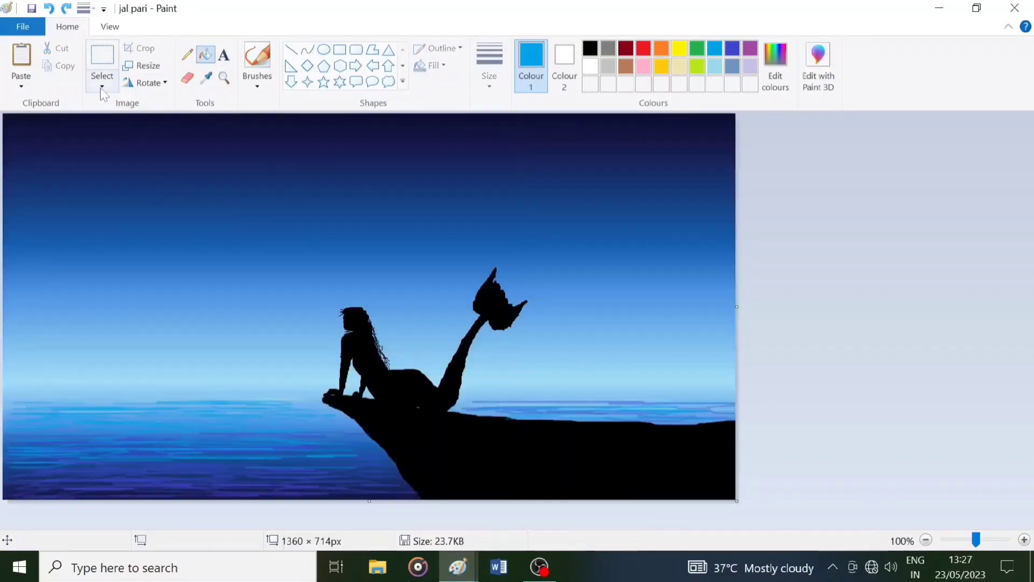
Step: Paste the crescent into the upper-left sky of the jal pari picture and fill it with white
click(102, 56)
right_click(156, 166)
click(186, 212)
drag(63, 164, 190, 178)
click(327, 188)
click(205, 55)
right_click(175, 195)
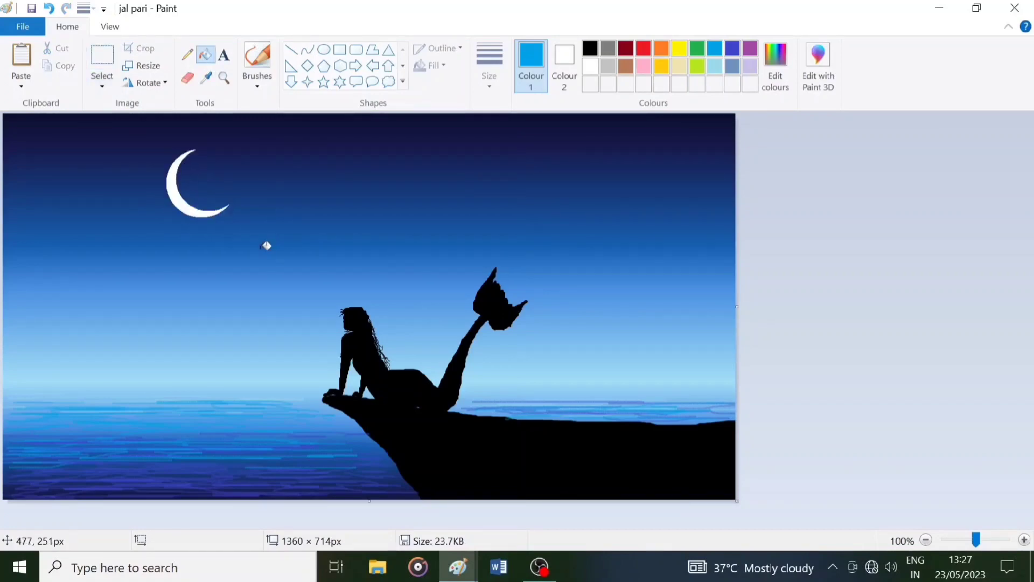
Step: Shade the inner curve of the crescent moon with grainy white strokes of a textured brush, sampling the sky's blue for touch-ups
click(256, 81)
click(355, 109)
click(591, 67)
click(489, 78)
click(525, 207)
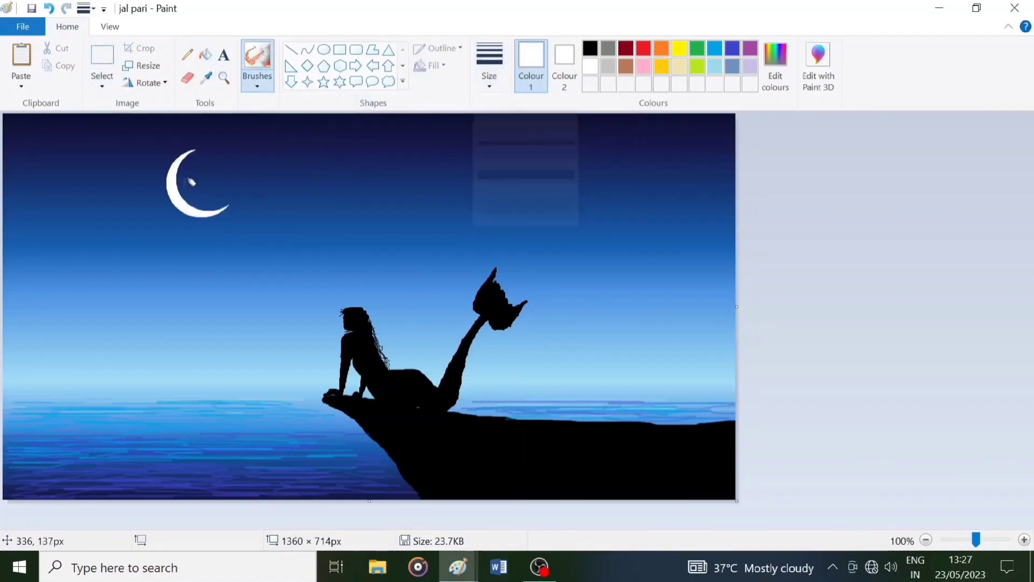
mouse_move(184, 165)
mouse_down()
mouse_move(208, 203)
mouse_move(193, 155)
mouse_move(189, 166)
mouse_move(222, 204)
mouse_move(184, 192)
mouse_move(225, 202)
mouse_move(193, 186)
mouse_move(198, 170)
mouse_move(188, 168)
mouse_move(194, 186)
mouse_move(222, 197)
mouse_move(185, 163)
mouse_move(195, 203)
mouse_up()
click(206, 78)
click(204, 180)
click(591, 66)
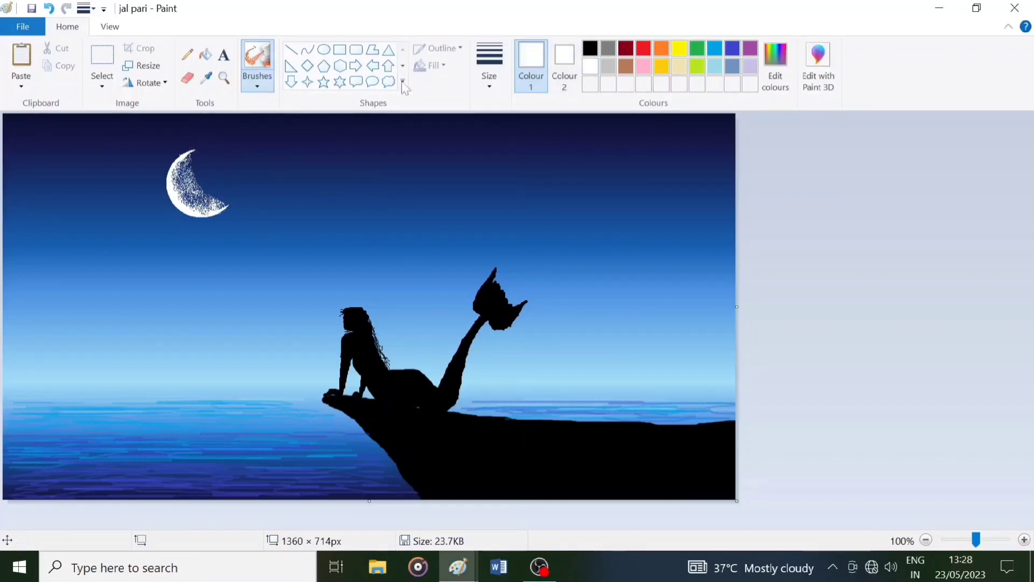
mouse_move(193, 156)
mouse_down()
mouse_move(199, 196)
mouse_move(214, 204)
mouse_up()
key(ctrl+z)
key(ctrl+z)
key(ctrl+z)
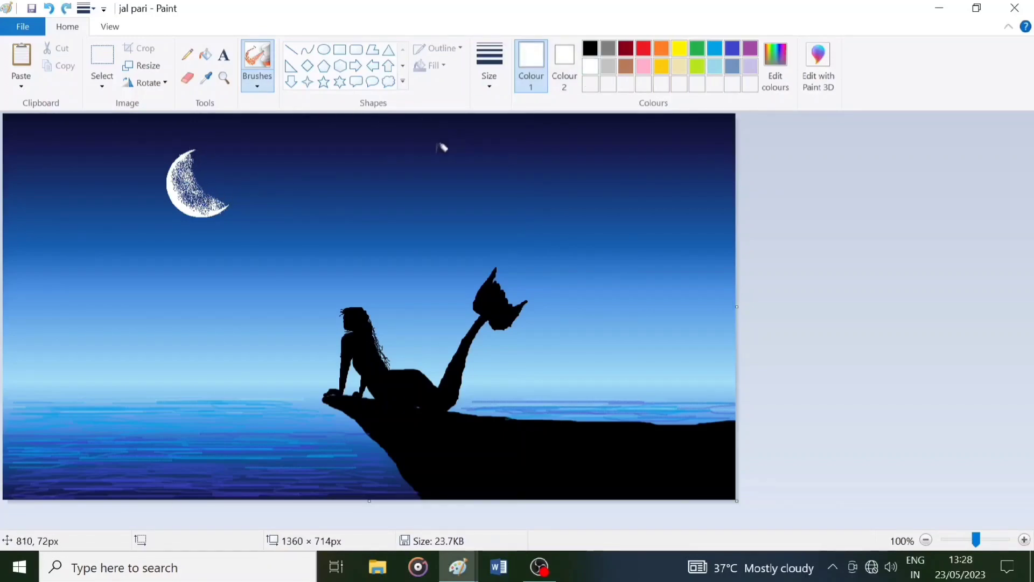
Step: Rework the moon's grainy inner edge with white and with dark blue sampled from the sky beside it
mouse_move(193, 157)
mouse_down()
mouse_move(220, 192)
mouse_move(209, 201)
mouse_up()
click(205, 78)
click(210, 182)
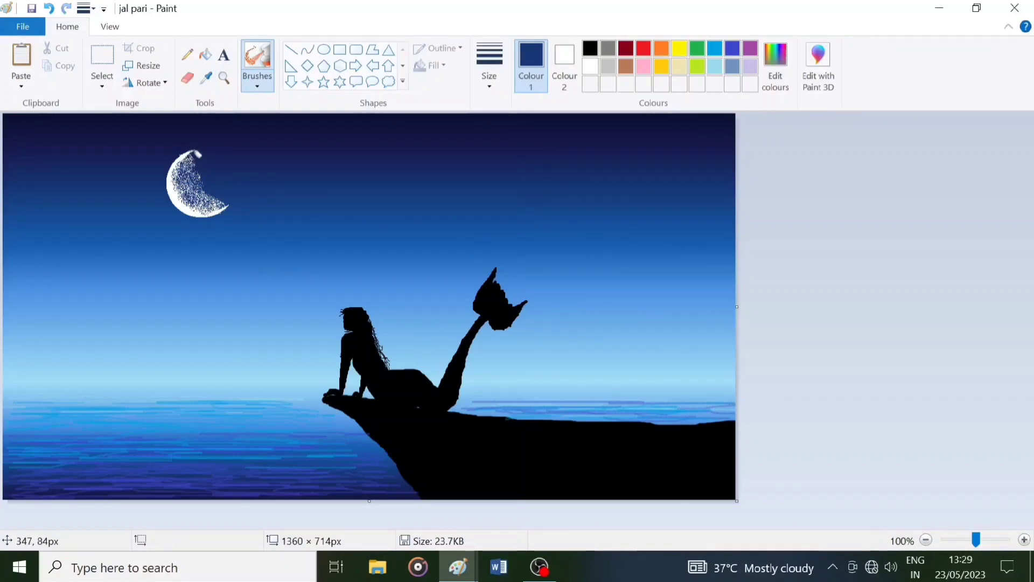
Step: Dot tiny white stars across the sky around and right of the moon with the Pencil
click(187, 55)
click(590, 66)
click(326, 148)
click(338, 136)
click(344, 145)
click(381, 145)
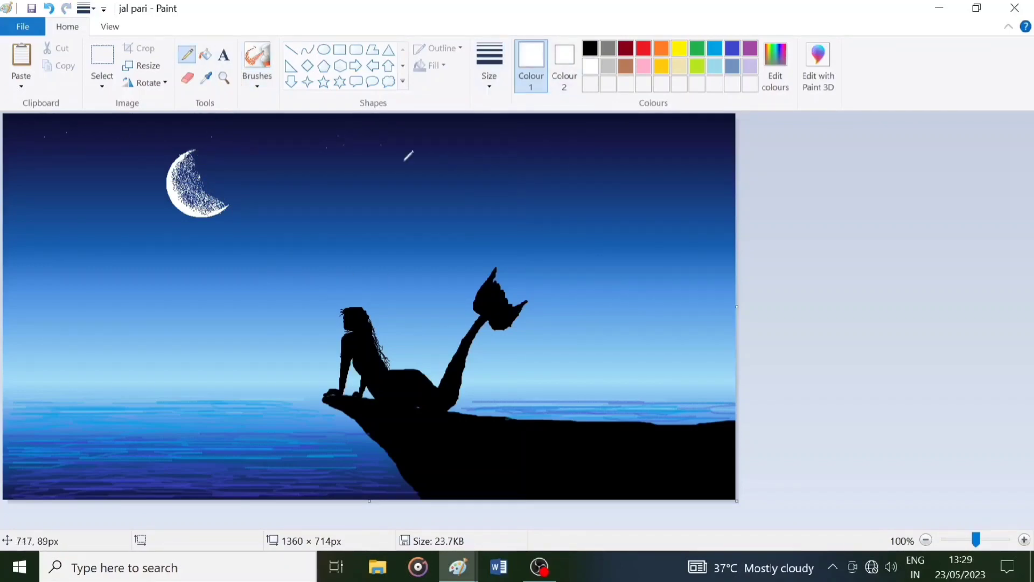
click(462, 168)
click(302, 192)
click(272, 171)
click(261, 152)
click(373, 187)
click(360, 210)
click(78, 231)
click(22, 240)
click(386, 181)
click(404, 219)
click(294, 204)
click(434, 162)
Step: Choose a larger pencil size and dot slightly bigger white stars across the sky
click(496, 86)
click(500, 141)
click(417, 174)
click(421, 148)
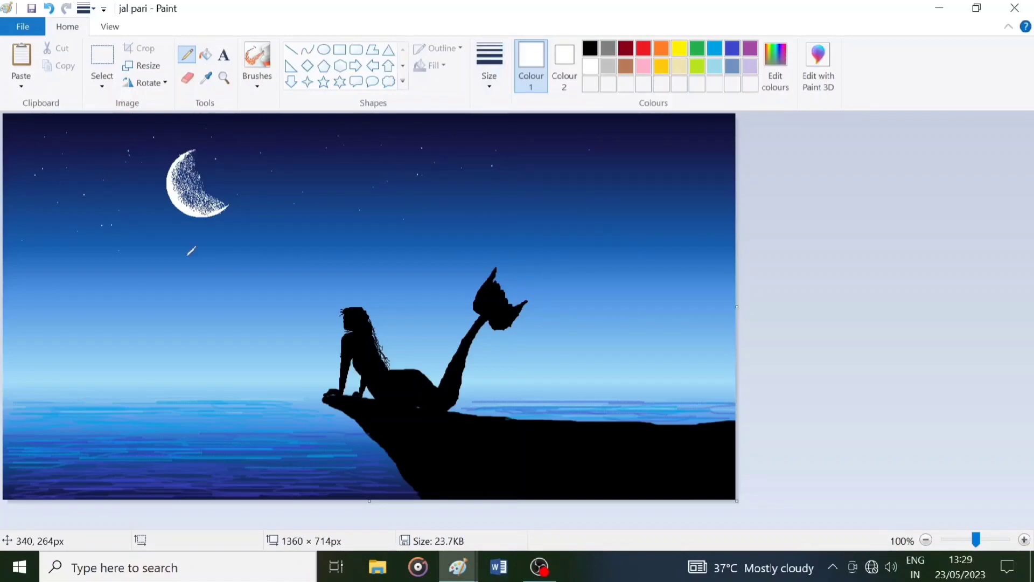
click(186, 256)
click(676, 144)
click(288, 200)
Step: Increase the pencil size again and add a few brighter white stars, mainly in the right half of the sky
click(489, 81)
click(538, 183)
click(568, 171)
click(640, 130)
click(455, 132)
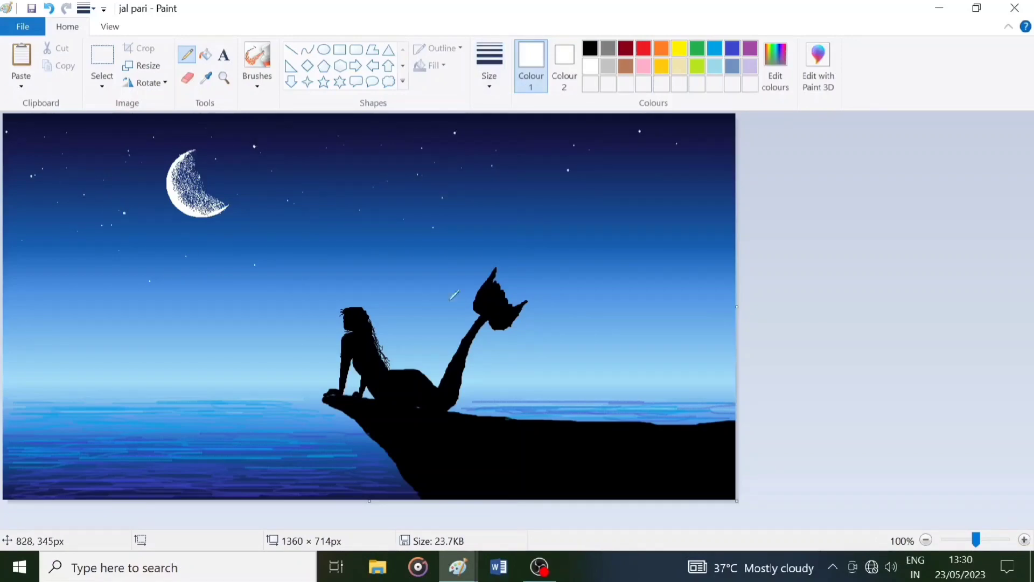
Step: Draw a small white four-point star with a solid outline in the sky right of the moon
click(308, 82)
click(439, 49)
click(461, 87)
drag(305, 165, 308, 174)
key(ctrl+z)
Step: Add four more small four-point stars, two left of the moon and two in the right sky, and save the picture
drag(19, 162, 29, 170)
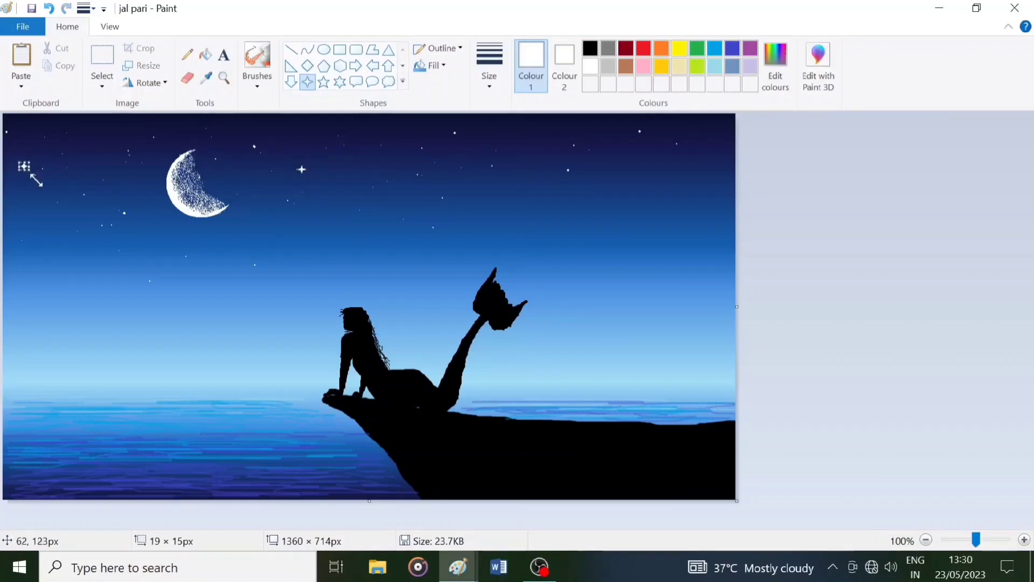
drag(106, 237, 116, 247)
drag(630, 157, 638, 166)
drag(489, 169, 498, 177)
key(ctrl+s)
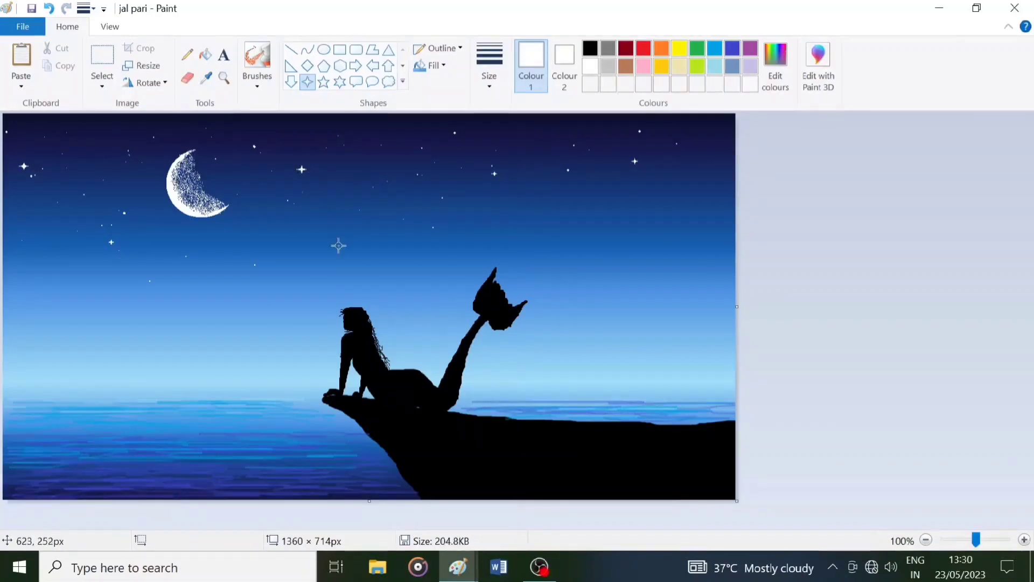
Step: Refine the moon's grainy shading with white and dark blue sampled from the sky, and save the picture
click(255, 68)
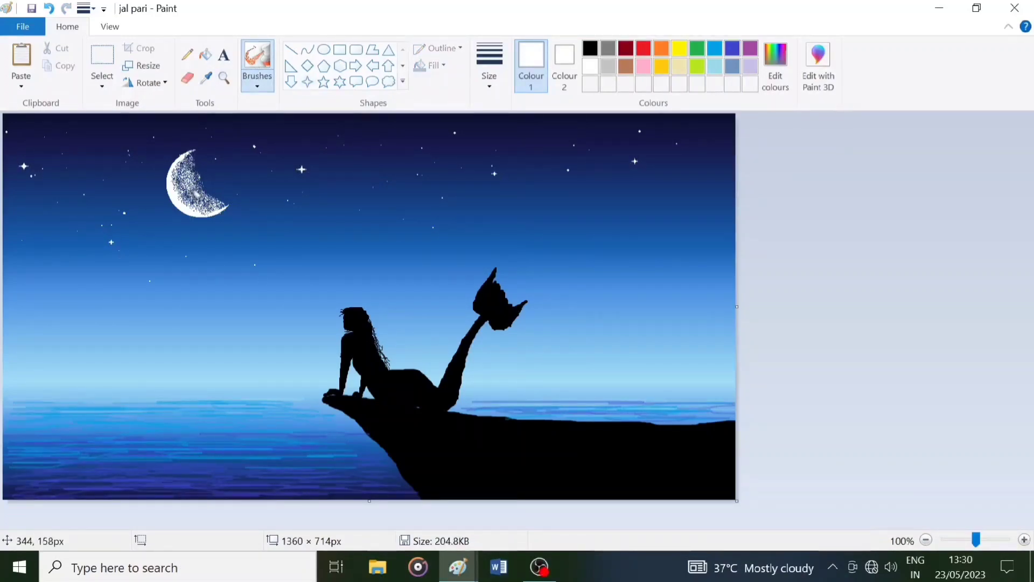
mouse_move(188, 199)
mouse_down()
mouse_move(186, 160)
mouse_move(182, 177)
mouse_move(213, 195)
mouse_move(193, 182)
mouse_move(196, 204)
mouse_move(180, 176)
mouse_move(188, 202)
mouse_move(193, 190)
mouse_up()
click(207, 81)
click(207, 182)
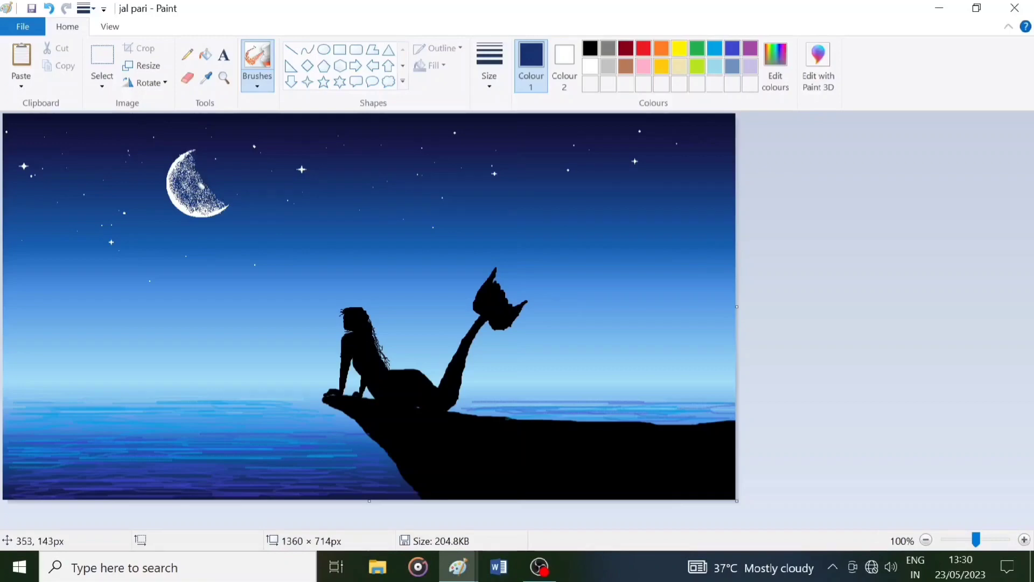
drag(193, 153, 185, 162)
drag(202, 203, 190, 168)
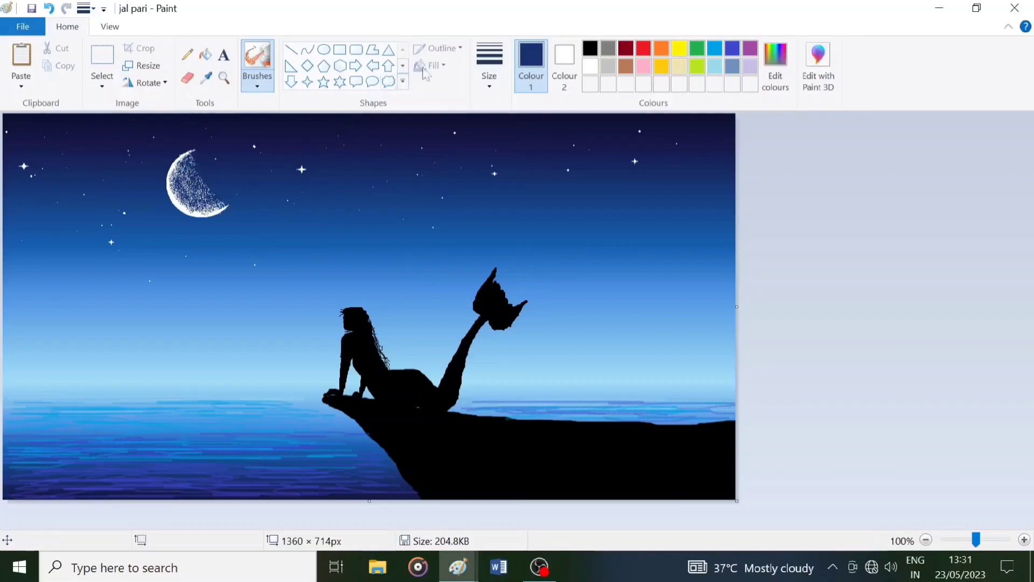
click(590, 66)
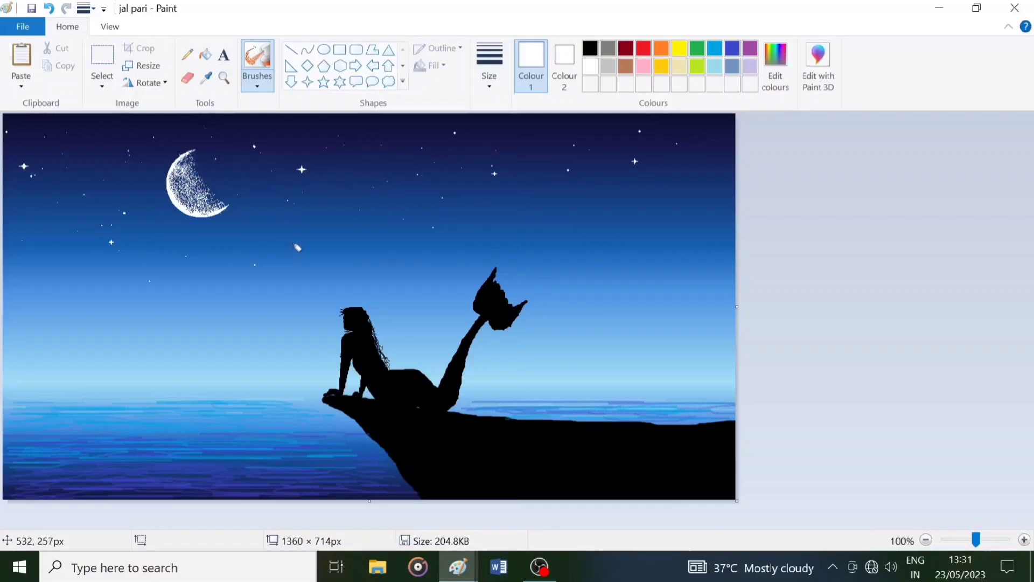
key(ctrl+s)
Step: Try drawing a straight trail line of about 104 × 20 px from the four-point star right of the moon
click(292, 50)
click(489, 66)
click(493, 173)
drag(315, 169, 370, 158)
key(ctrl+a)
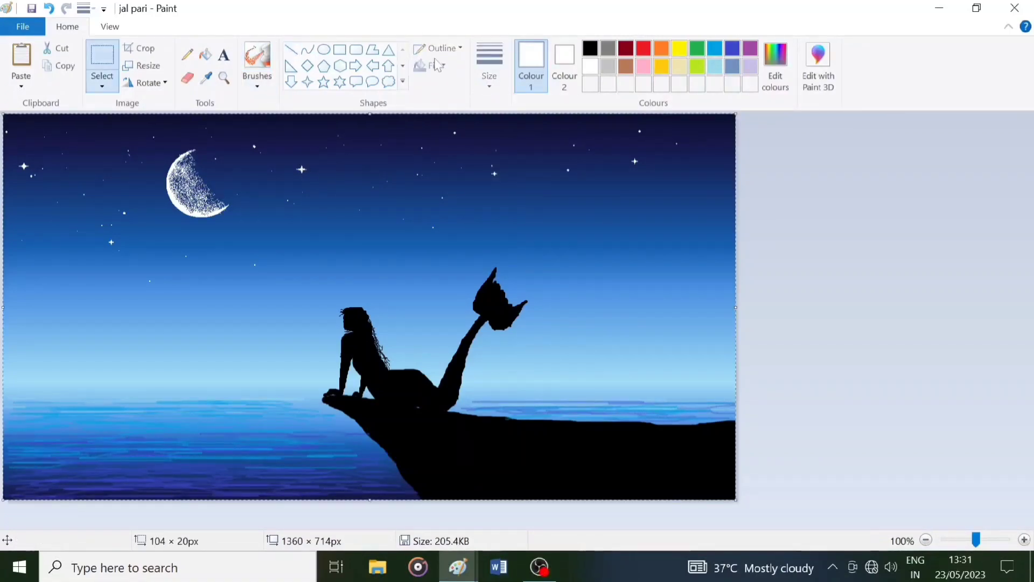
Step: Try drawing solid white shooting-star trails from the four-point stars right of the moon and above the mermaid's tail
click(291, 49)
click(443, 49)
click(462, 88)
mouse_move(303, 168)
mouse_down()
mouse_move(381, 143)
mouse_move(357, 146)
mouse_up()
click(489, 66)
click(506, 155)
drag(493, 173, 530, 152)
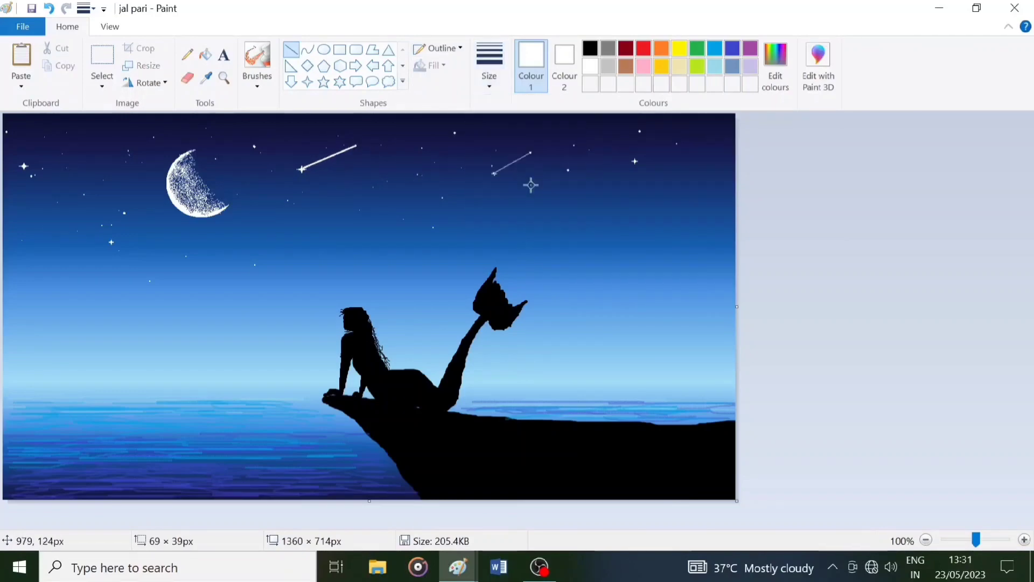
key(ctrl+z)
key(ctrl+z)
Step: Try drawing thin white trails from two small dot stars in the upper middle of the sky
drag(453, 132, 492, 121)
click(427, 184)
mouse_move(417, 175)
mouse_down()
mouse_move(509, 147)
mouse_move(494, 152)
mouse_up()
key(ctrl+z)
key(ctrl+z)
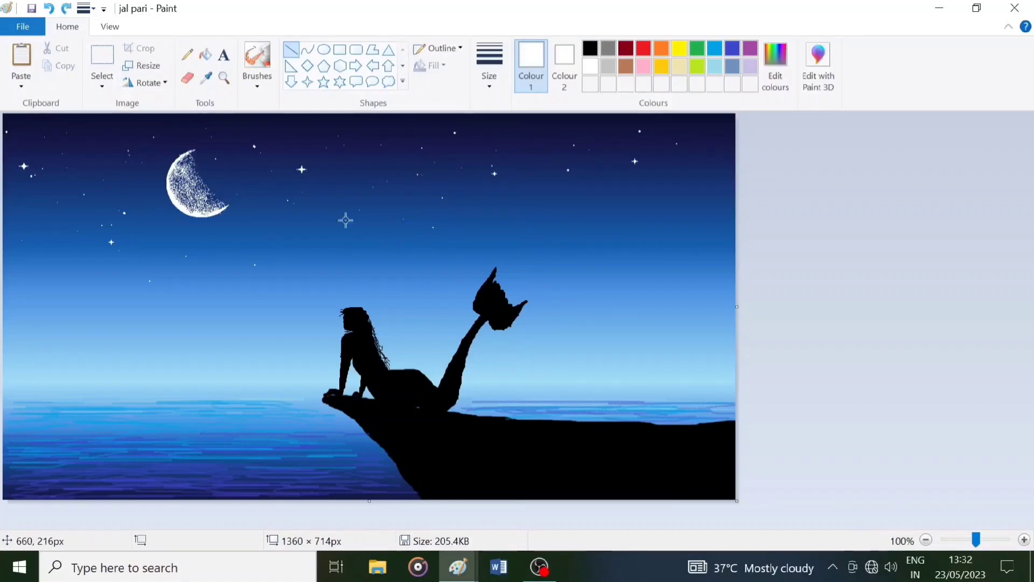
Step: Add the artist's name as a white text signature in the lower-right corner of the black cliff
click(223, 54)
drag(587, 464, 734, 498)
text(Uttam a)
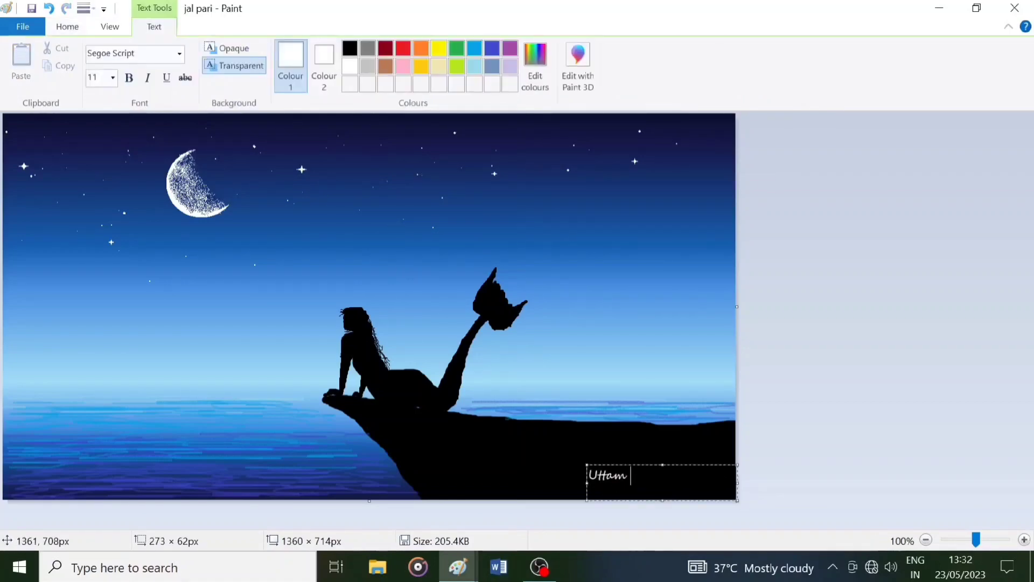